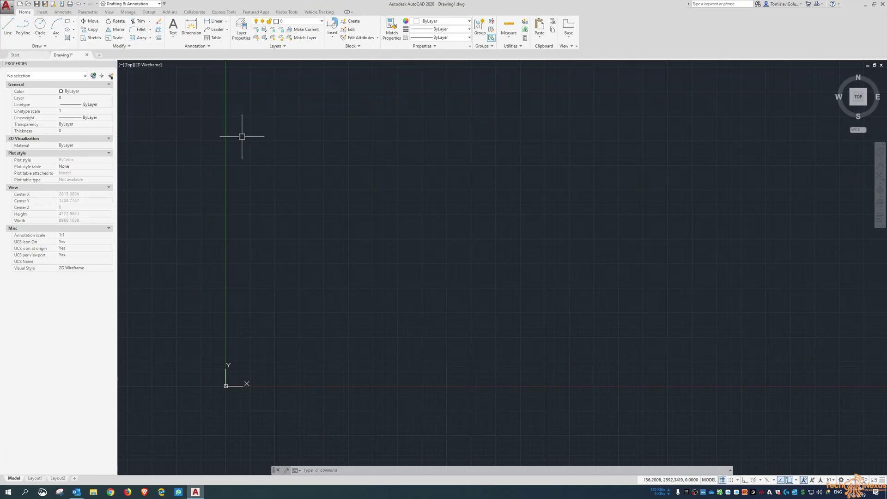
# - Open the text style settings and examine the font style options of the Standard style
pyautogui.moveTo(312, 179); pyautogui.dragTo(309, 194, button='middle')
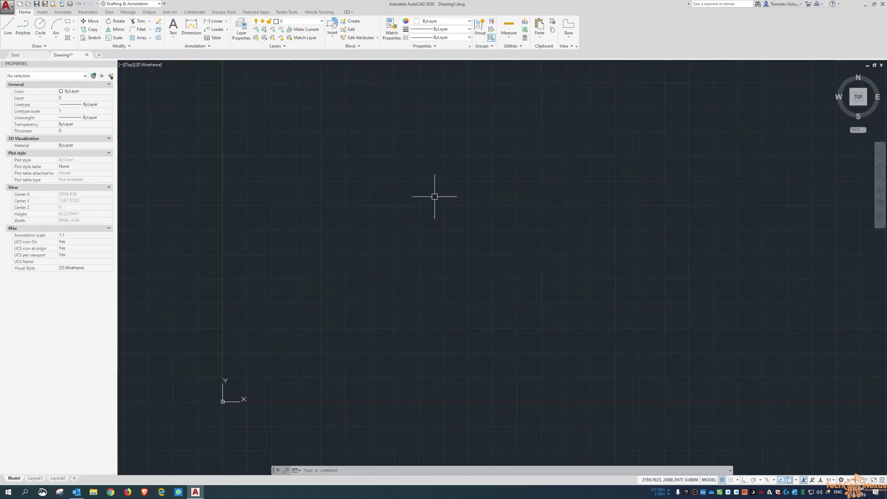
pyautogui.moveTo(440, 182); pyautogui.dragTo(431, 186, button='middle')
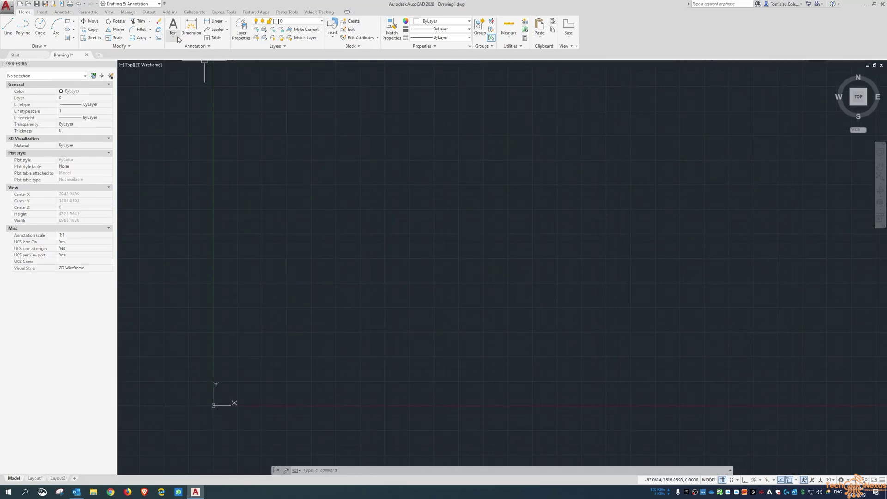
pyautogui.write('l')
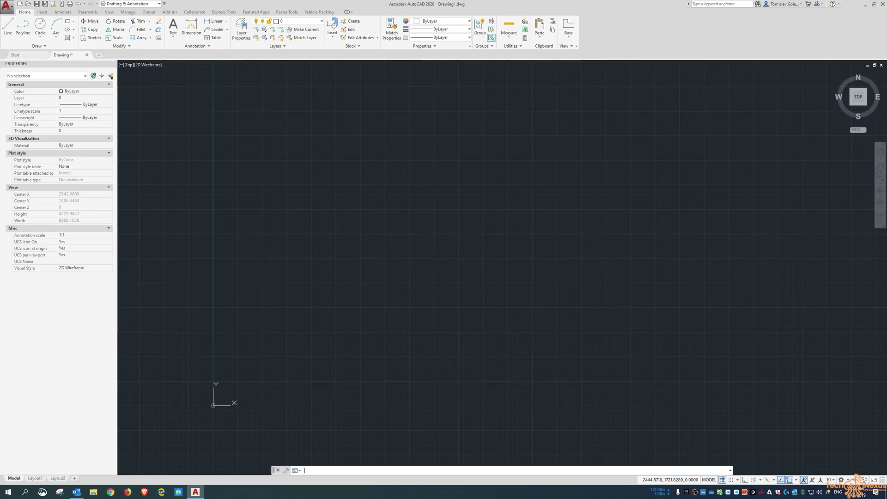
pyautogui.write('st')
pyautogui.press('Return')
pyautogui.moveTo(464, 179); pyautogui.dragTo(514, 178)
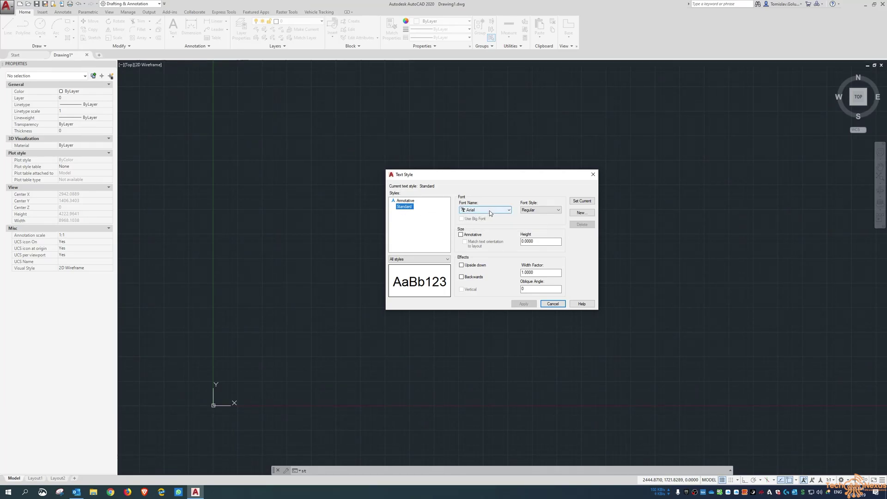
pyautogui.click(541, 210)
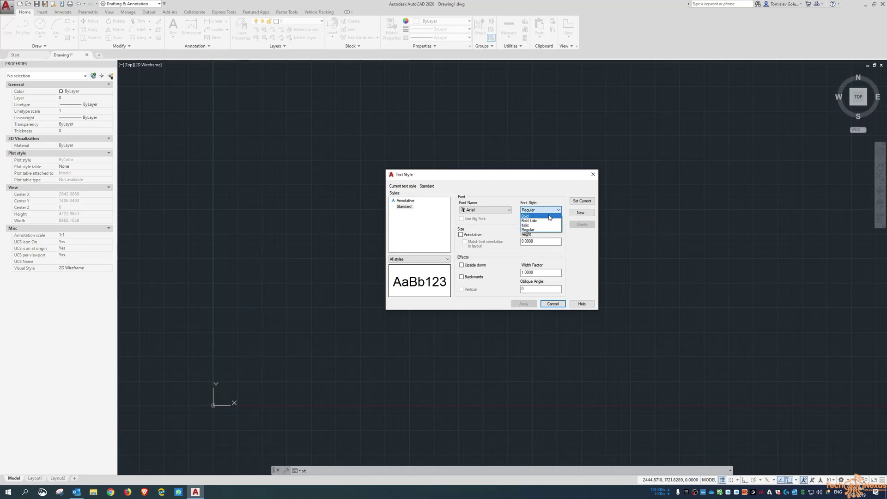
pyautogui.click(538, 179)
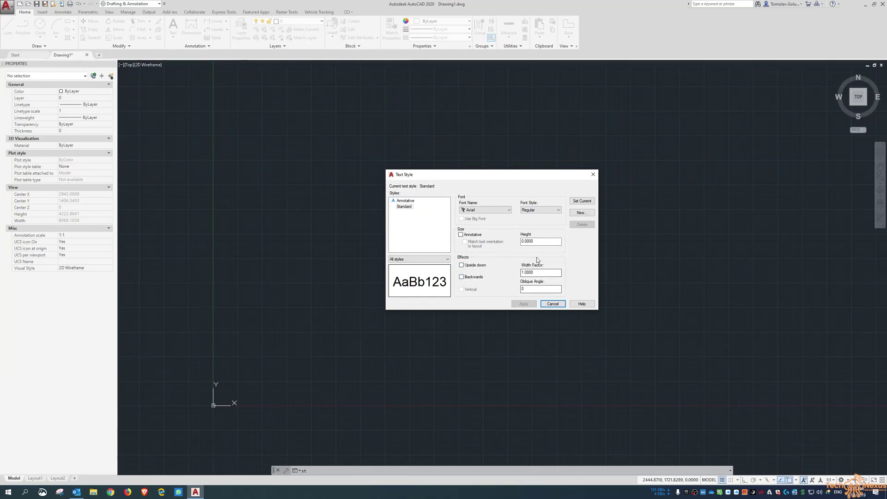
pyautogui.click(408, 207)
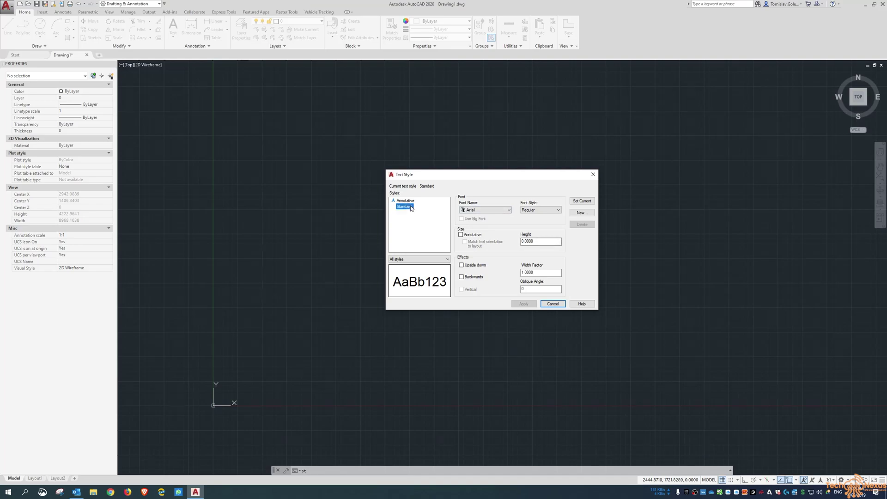
pyautogui.click(411, 233)
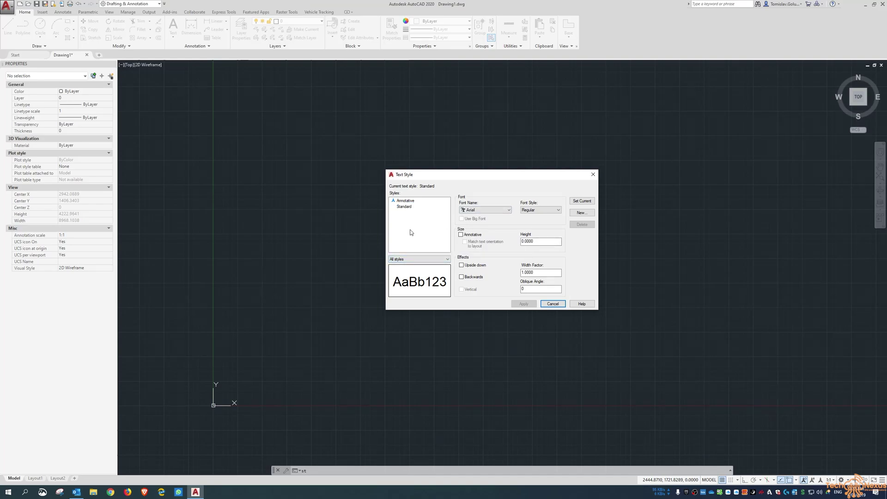
# - Create a new text style named TechNexus
pyautogui.click(582, 212)
pyautogui.moveTo(495, 225); pyautogui.dragTo(543, 231)
pyautogui.write('TechNexus')
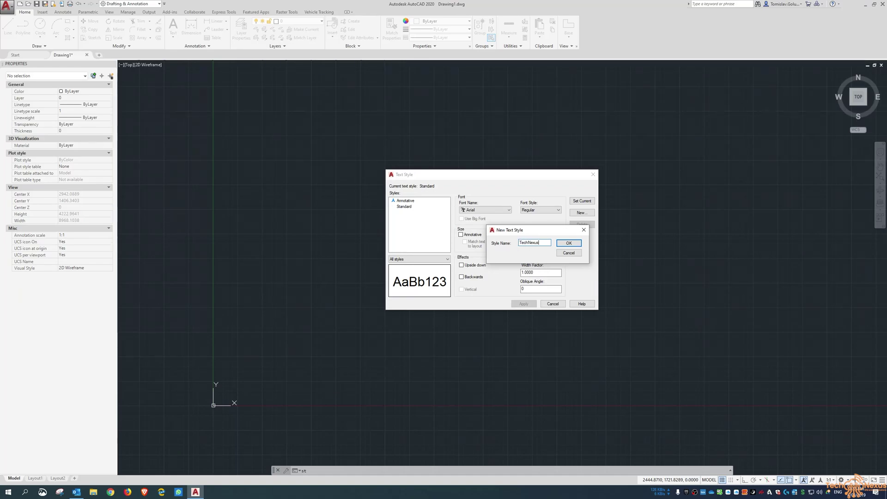
pyautogui.press('Return')
# - Set the TechNexus style's font to Trebuchet MS, apply the change and close the text style settings
pyautogui.click(497, 210)
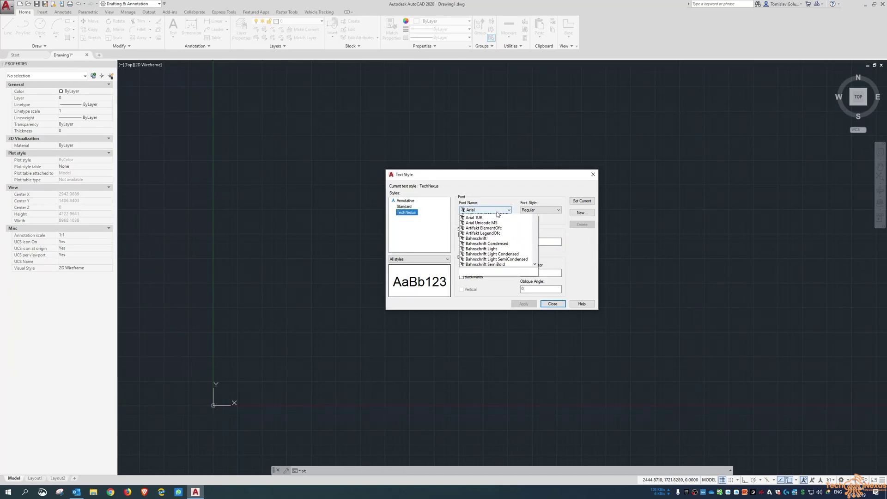
pyautogui.write('tr')
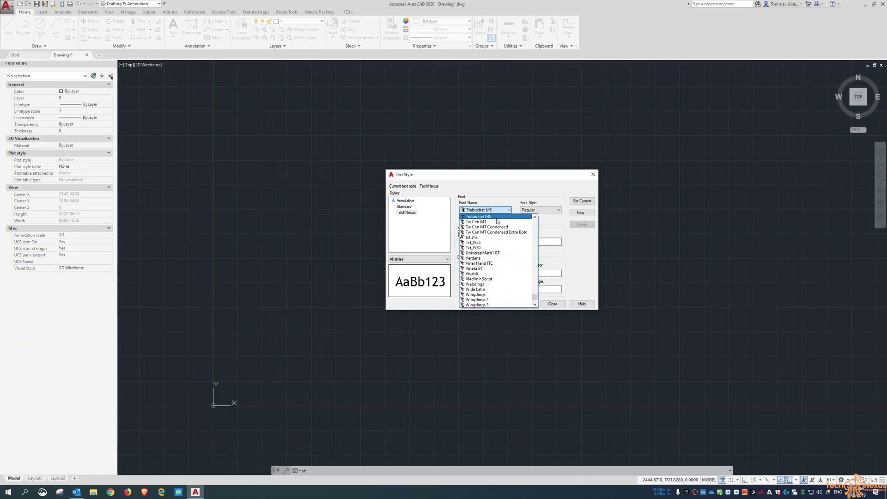
pyautogui.press('Return')
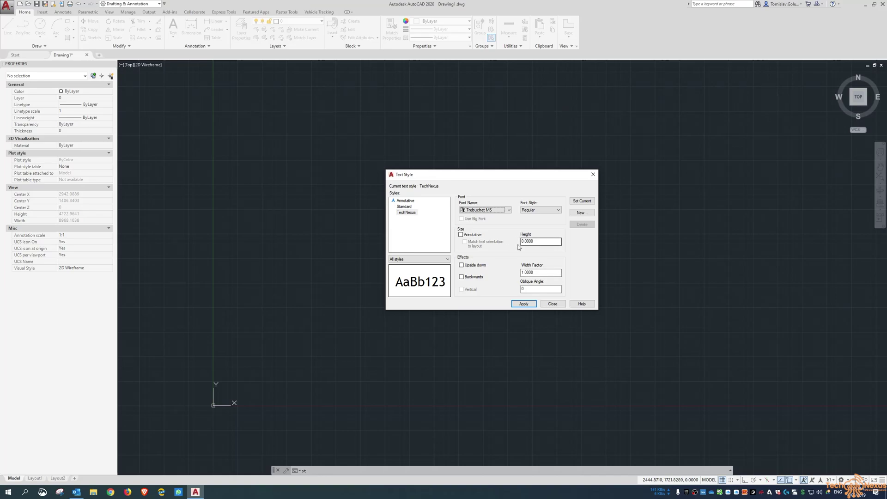
pyautogui.click(522, 304)
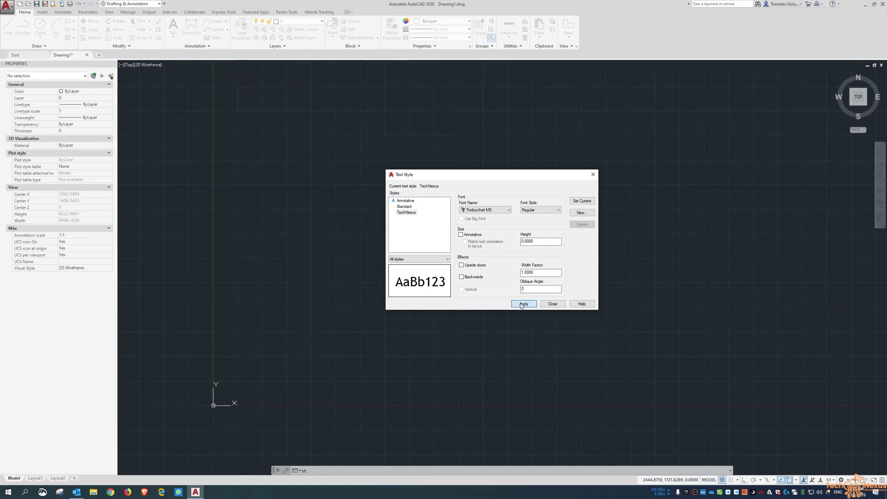
pyautogui.click(552, 304)
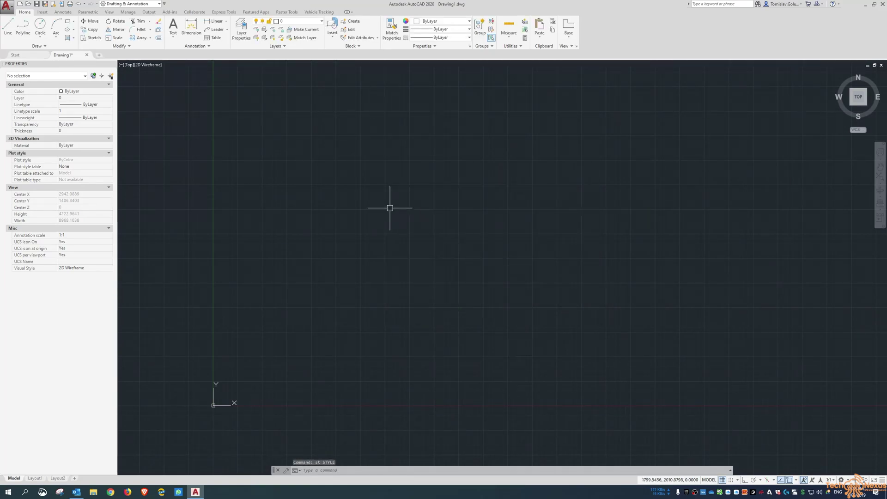
# - Reopen the text style settings and make TechNexus the current text style
pyautogui.write('st')
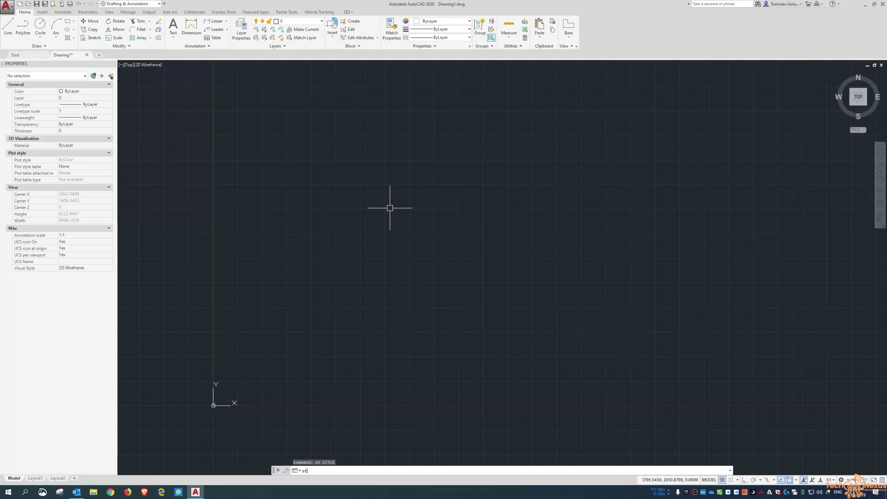
pyautogui.press('Return')
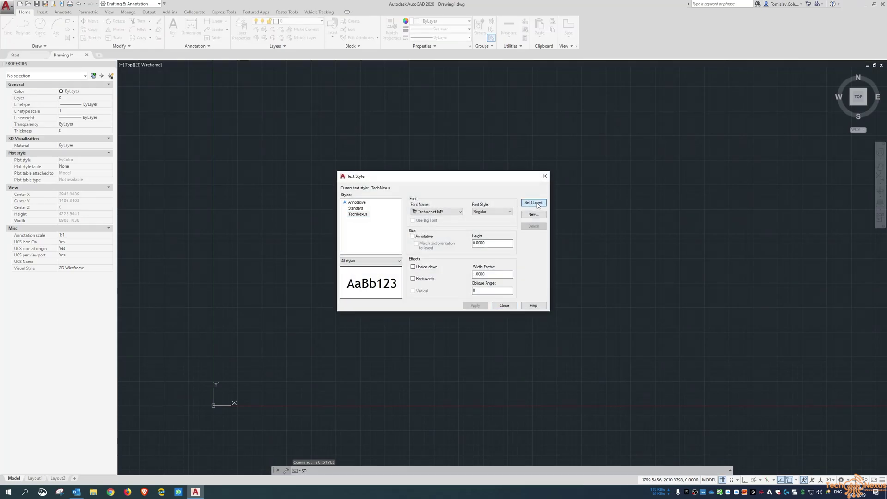
pyautogui.click(533, 203)
pyautogui.click(504, 306)
# - Place a single-line test text "ssdlfkjsdfkl" in the drawing with the default height and rotation
pyautogui.write('dt')
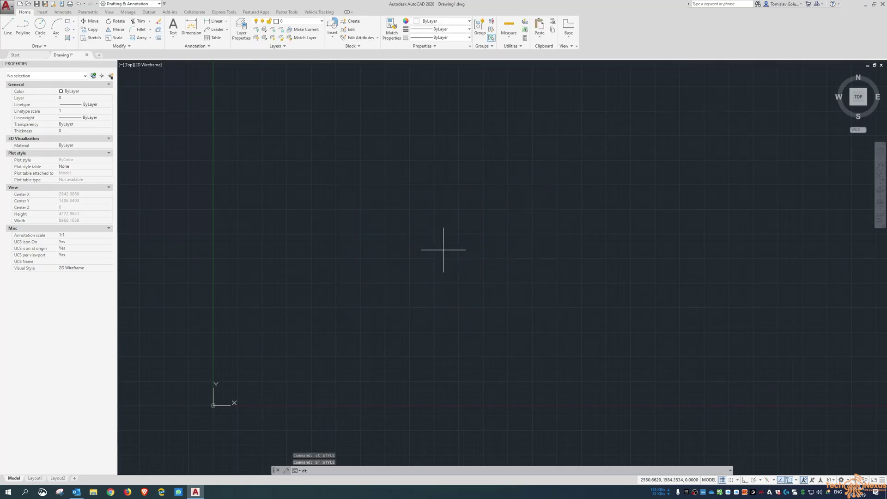
pyautogui.press('Return')
pyautogui.click(430, 251)
pyautogui.press('Return')
pyautogui.press('Return')
pyautogui.write('ssdlfkjsdfkl')
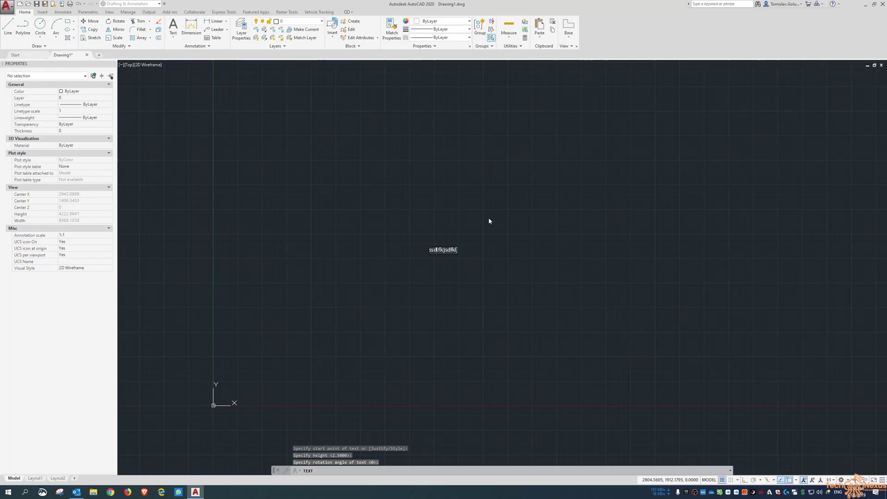
pyautogui.press('Return')
pyautogui.press('Return')
# - Erase the single-line test text from the drawing
pyautogui.write('z')
pyautogui.press('Return')
pyautogui.write('e')
pyautogui.press('Return')
pyautogui.scroll(-10, 427, 249)
pyautogui.moveTo(420, 136); pyautogui.dragTo(409, 176, button='middle')
pyautogui.click(435, 180)
pyautogui.click(375, 246)
pyautogui.write('e')
pyautogui.press('Return')
# - Review the TechNexus text style settings and leave them without making changes
pyautogui.write('st')
pyautogui.press('Return')
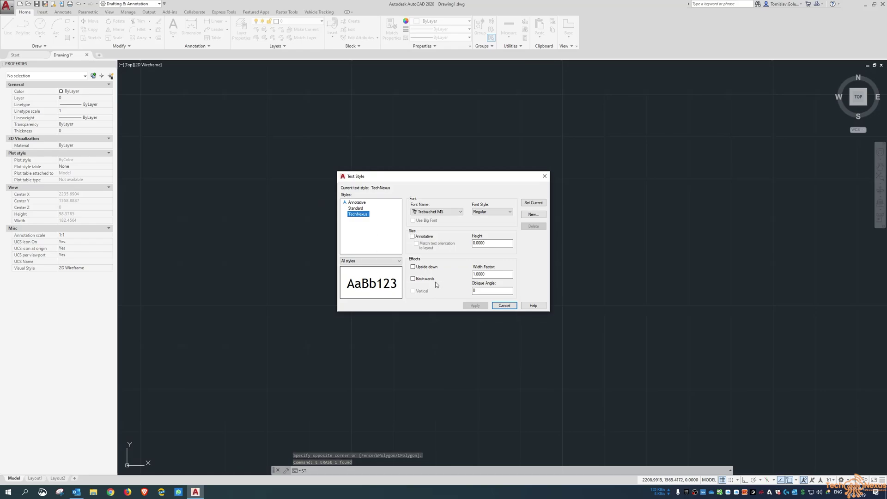
pyautogui.click(503, 306)
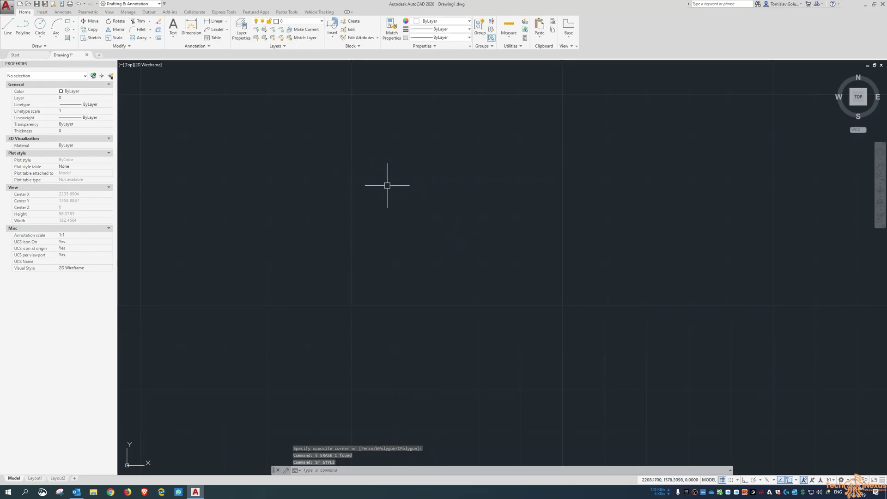
# - Start single-line text with the default 2.5 height and 0 rotation, and enter "This is Single Line Text" as the first line
pyautogui.moveTo(371, 168); pyautogui.dragTo(390, 184, button='middle')
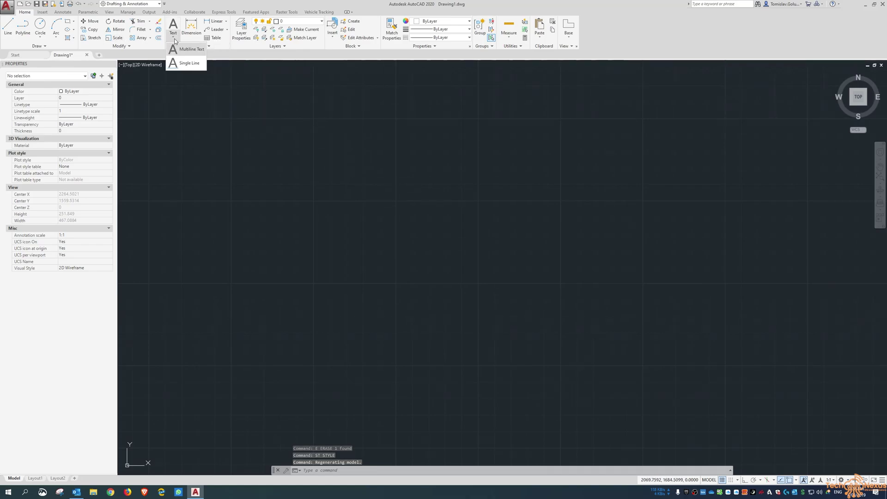
pyautogui.click(175, 41)
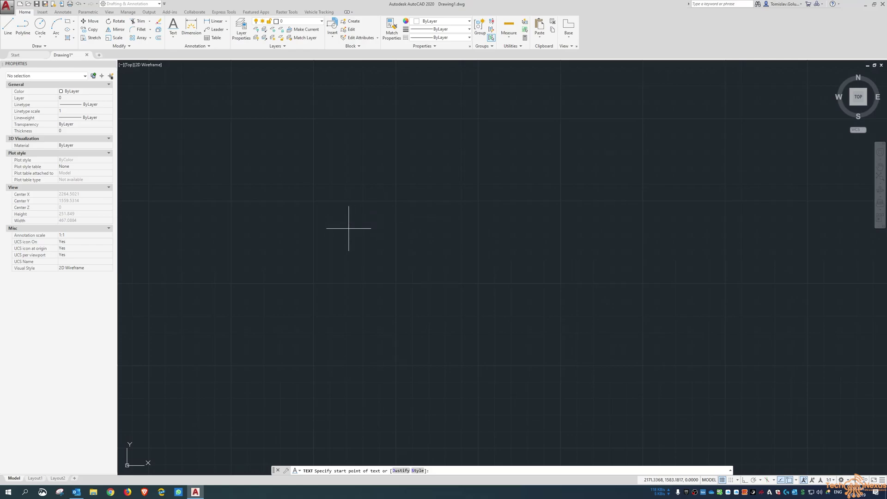
pyautogui.click(341, 254)
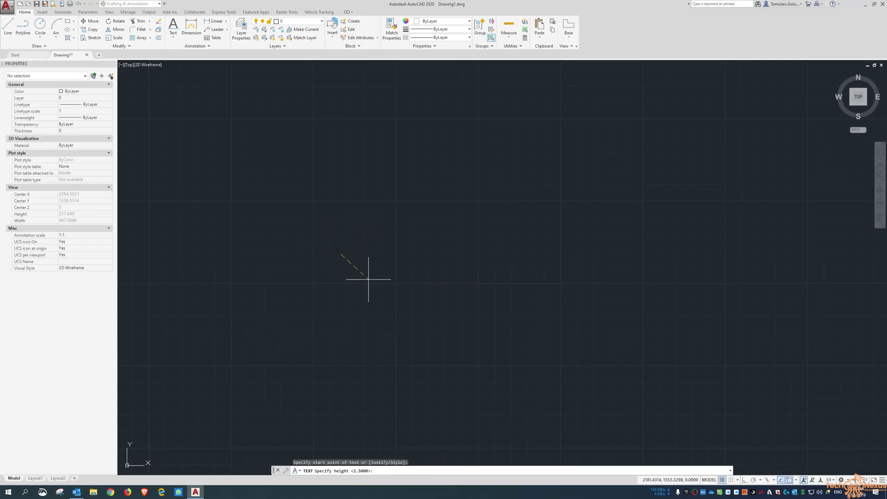
pyautogui.press('Return')
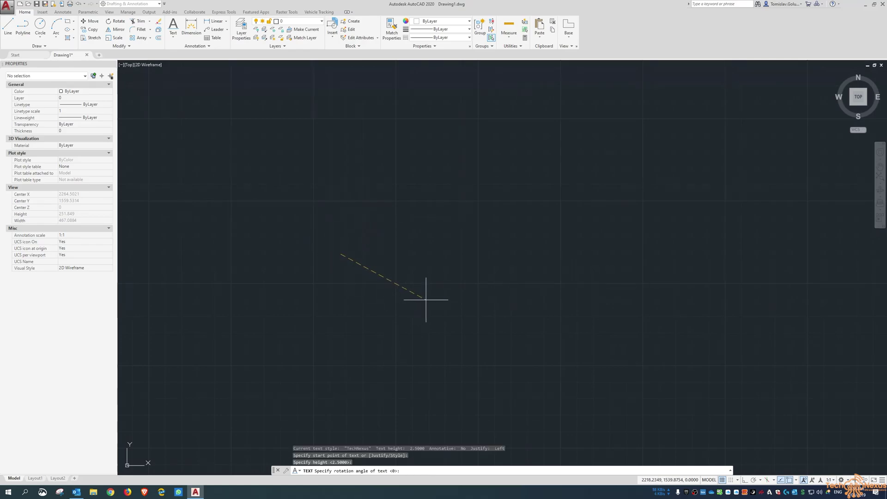
pyautogui.press('Return')
pyautogui.write('This is')
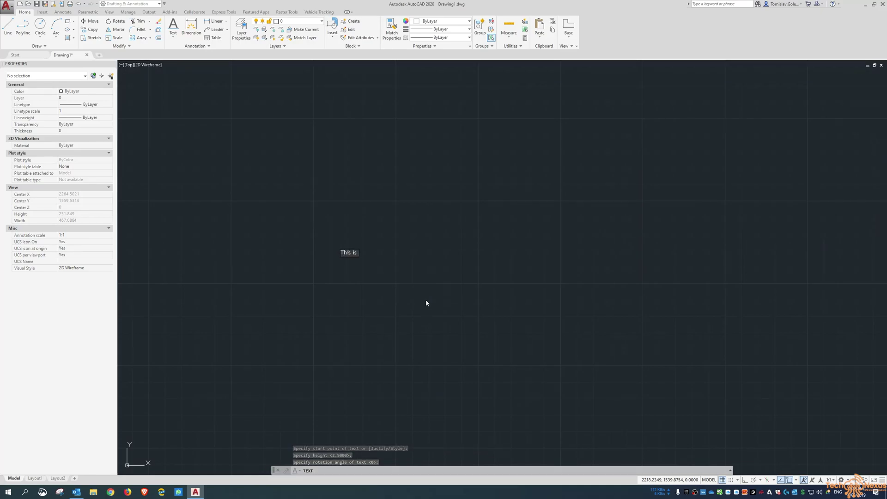
pyautogui.press('Return')
pyautogui.write('s')
pyautogui.press('BackSpace')
pyautogui.press('BackSpace')
pyautogui.write('Single Line Text')
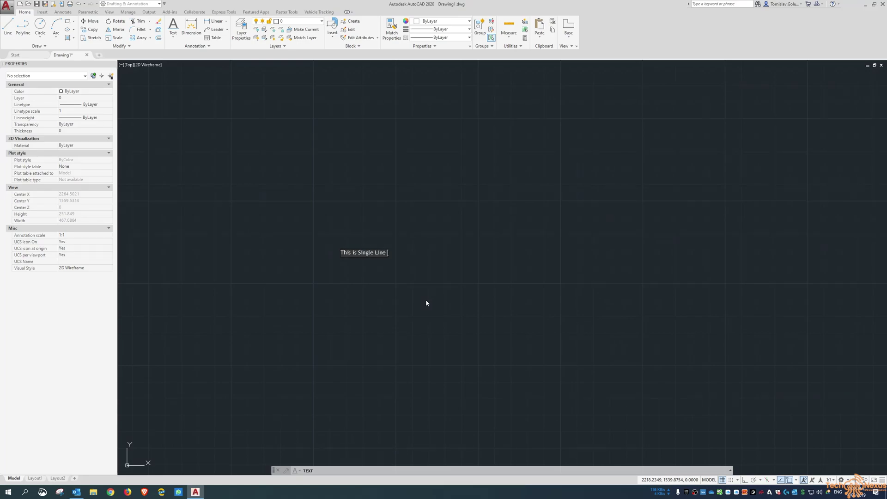
# - Add "Second Line" and "Third Line" below the first line and finish the single-line text
pyautogui.press('Return')
pyautogui.write('Second Line')
pyautogui.press('Return')
pyautogui.write('Third Line')
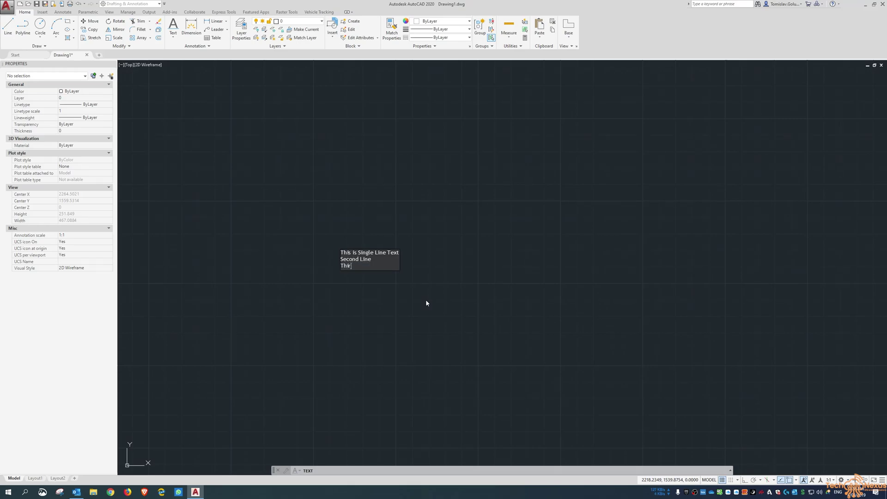
pyautogui.press('Return')
pyautogui.press('Return')
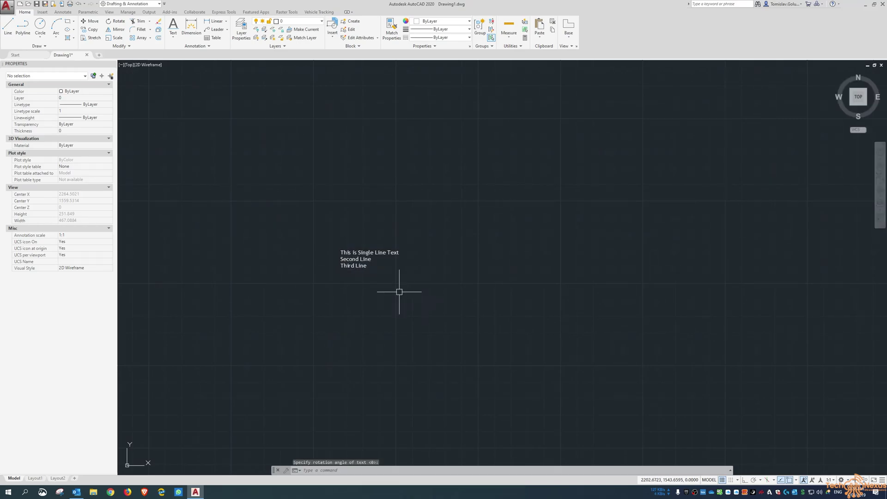
# - Select the three text lines one at a time to check whether each is a separate object
pyautogui.scroll(5, 347, 260)
pyautogui.click(347, 253)
pyautogui.press('Escape')
pyautogui.click(352, 237)
pyautogui.press('Escape')
pyautogui.click(361, 204)
pyautogui.press('Escape')
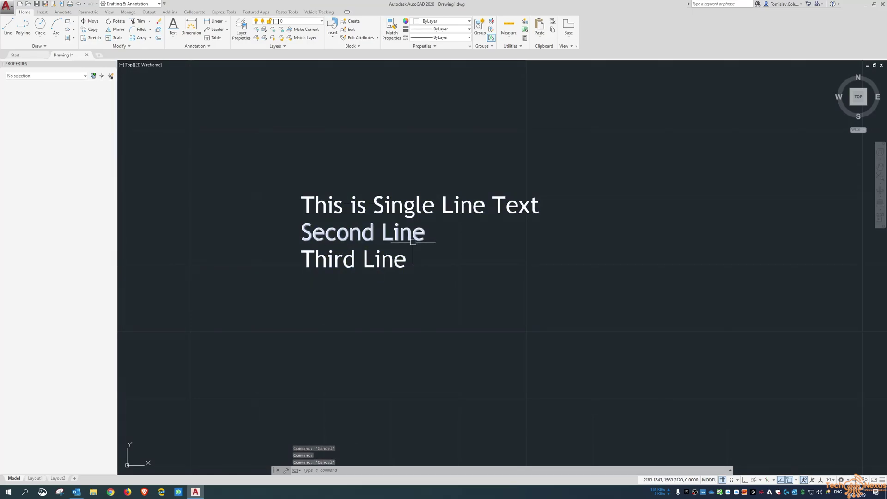
# - Set the text height of the line "This is Single Line Text" to 3.5
pyautogui.click(439, 220)
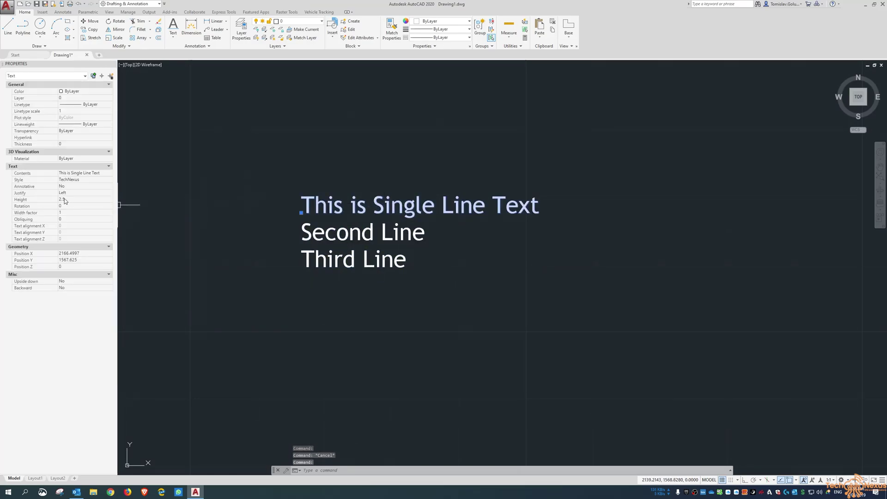
pyautogui.click(82, 200)
pyautogui.write('3')
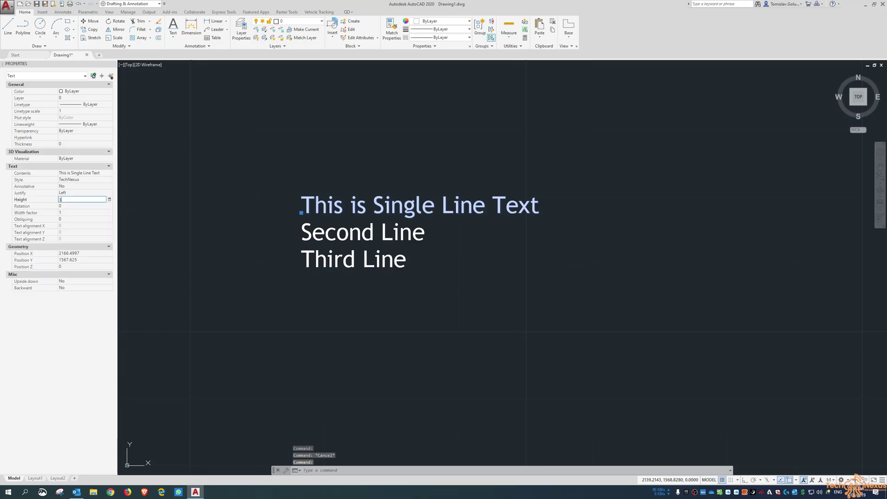
pyautogui.write('.5')
pyautogui.press('Tab')
pyautogui.press('Tab')
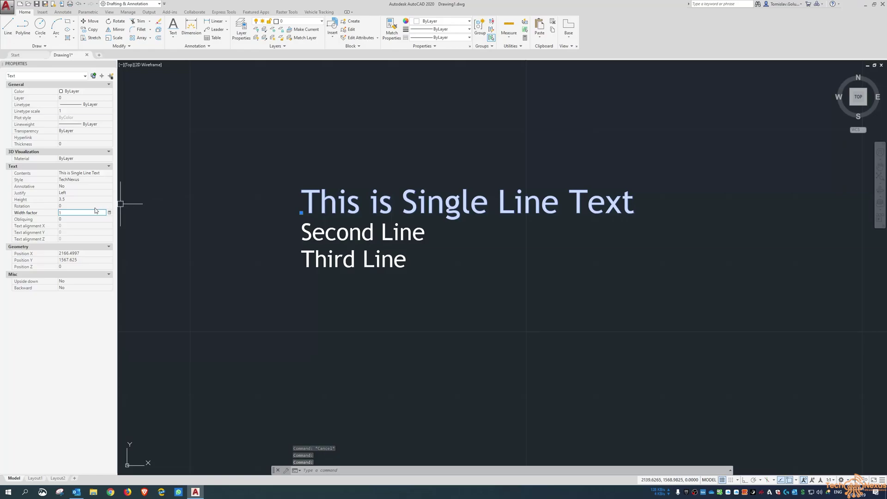
# - Set the width factor of the line "This is Single Line Text" to 0.8 and deselect it
pyautogui.write('0.8')
pyautogui.press('Return')
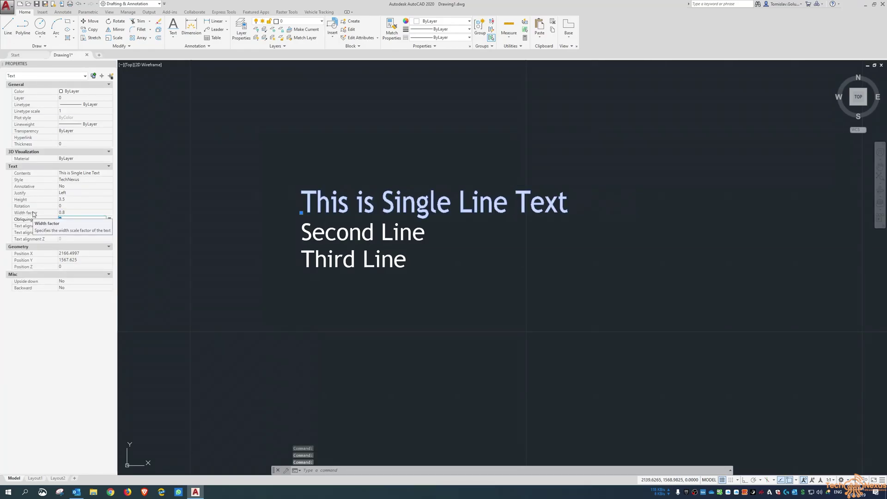
pyautogui.press('Escape')
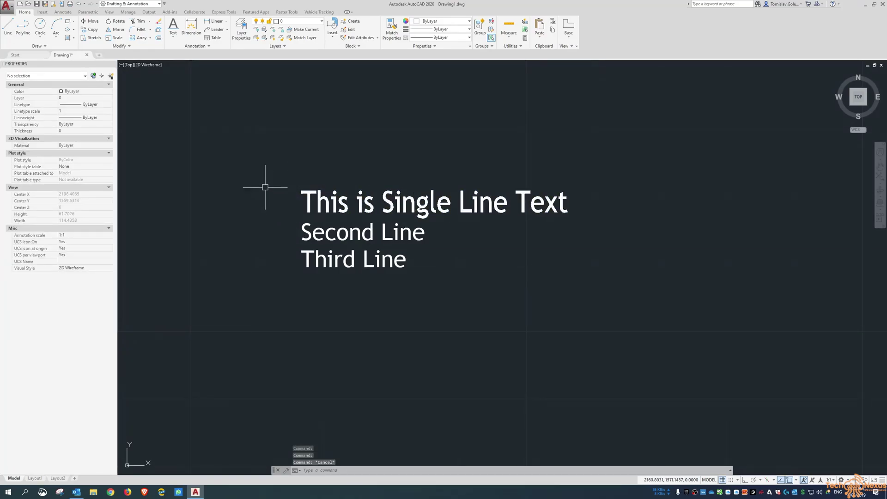
# - Select the three single-line text objects together to view their shared selection, and deselect them
pyautogui.moveTo(349, 168); pyautogui.dragTo(293, 186, button='middle')
pyautogui.click(379, 217)
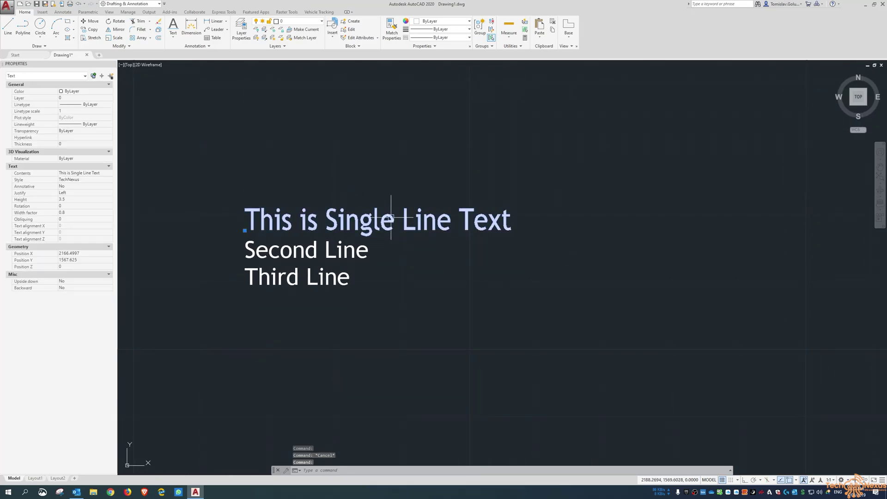
pyautogui.click(332, 252)
pyautogui.click(328, 288)
pyautogui.press('Escape')
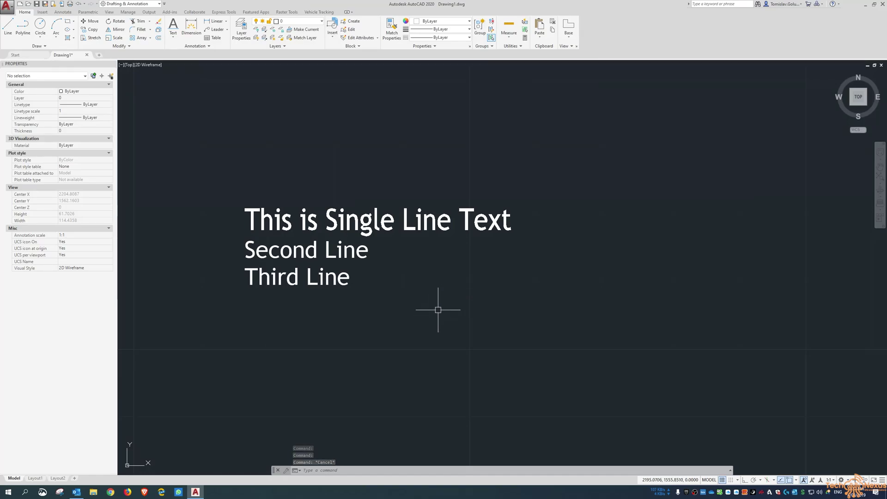
# - Erase all three single-line text objects from the drawing
pyautogui.click(586, 320)
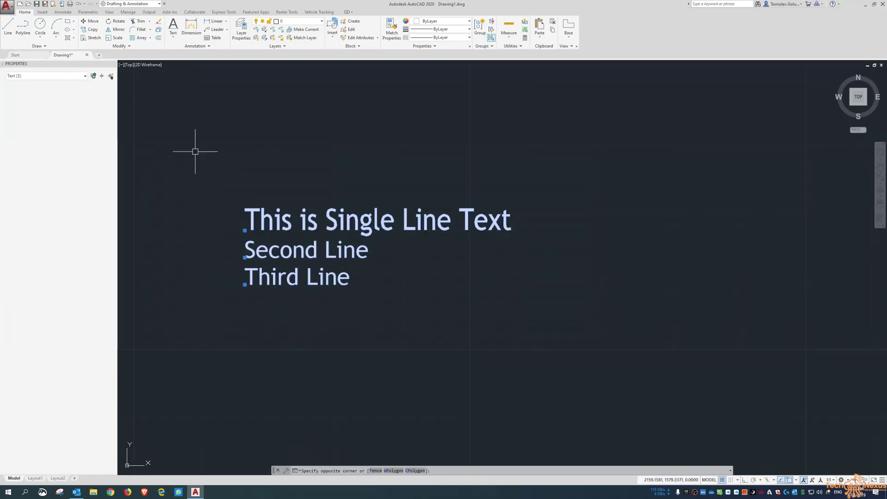
pyautogui.click(195, 151)
pyautogui.write('e')
pyautogui.press('Return')
pyautogui.press('Escape')
pyautogui.scroll(-4, 413, 263)
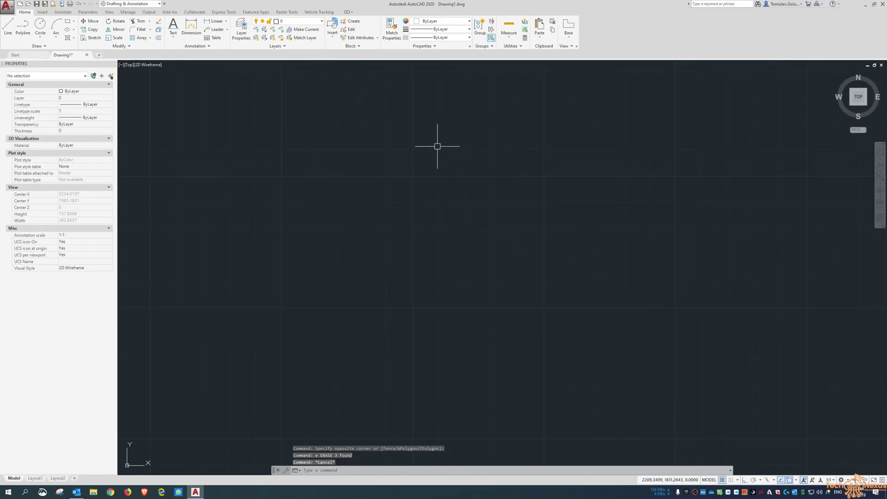
# - Create a multiline text frame about 111 units wide in the empty drawing and enter "This is MTEXT" as its first line
pyautogui.moveTo(448, 146)
pyautogui.mouseDown(button='middle')
pyautogui.moveTo(428, 155)
pyautogui.moveTo(427, 171)
pyautogui.moveTo(415, 158)
pyautogui.moveTo(423, 168)
pyautogui.mouseUp(button='middle')
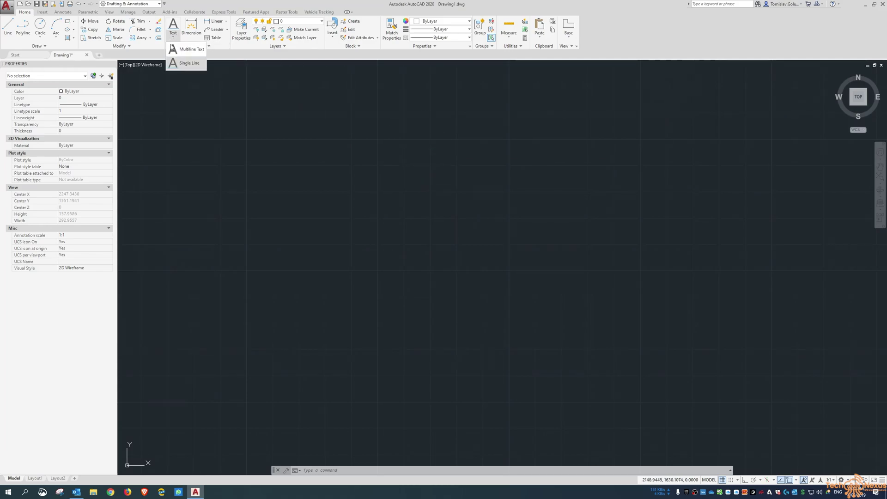
pyautogui.click(297, 143)
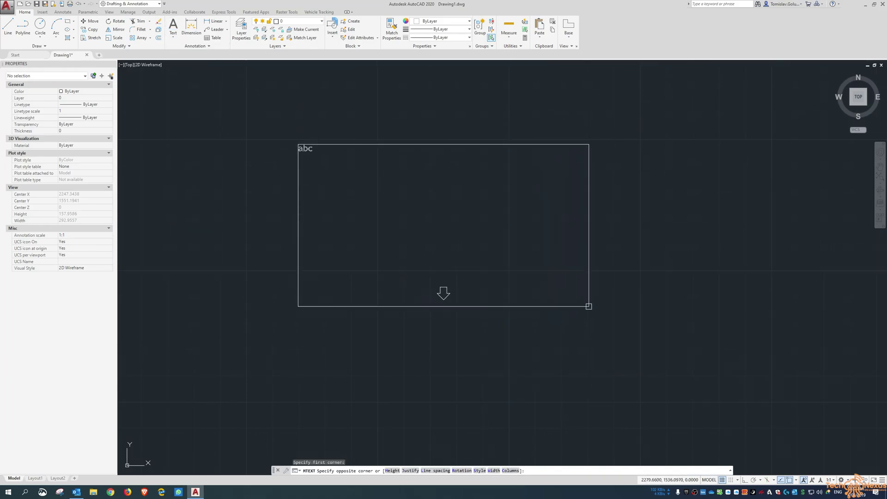
pyautogui.click(588, 308)
pyautogui.write('Thi')
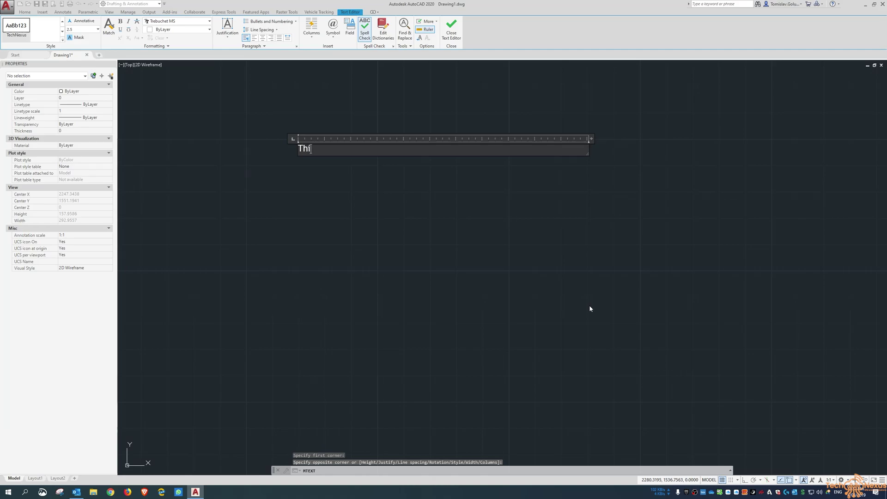
pyautogui.write('s is MTEX')
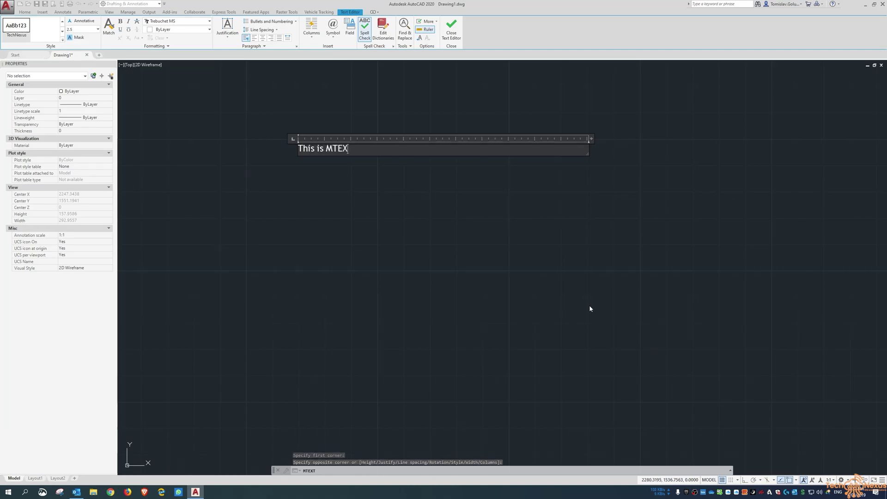
pyautogui.write('T')
# - Add the lines "we can have multiple lines" and "of text like a word processor" and finish the multiline text
pyautogui.press('Return')
pyautogui.write('we can have amulti')
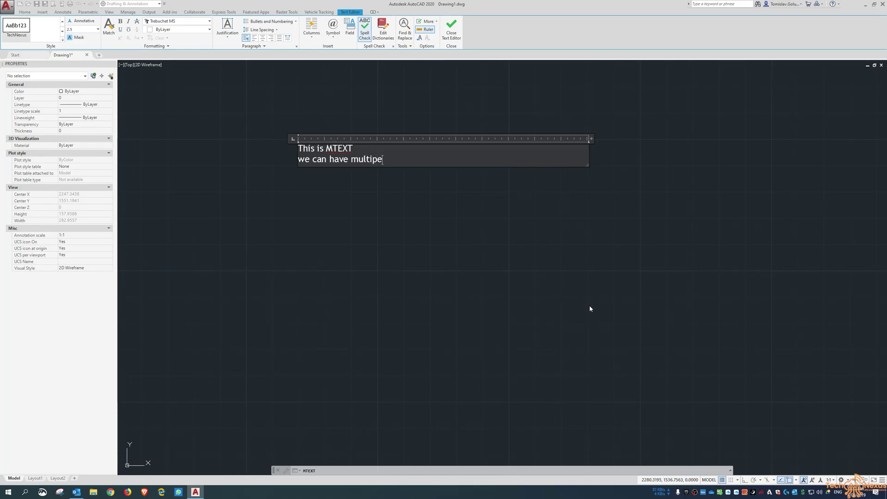
pyautogui.write('ple lines')
pyautogui.press('Return')
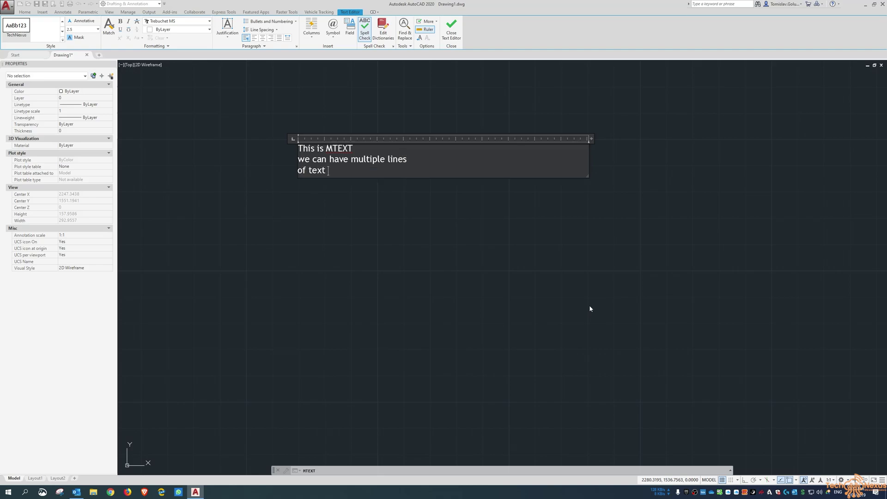
pyautogui.write('of text like a word processor')
pyautogui.press('Return')
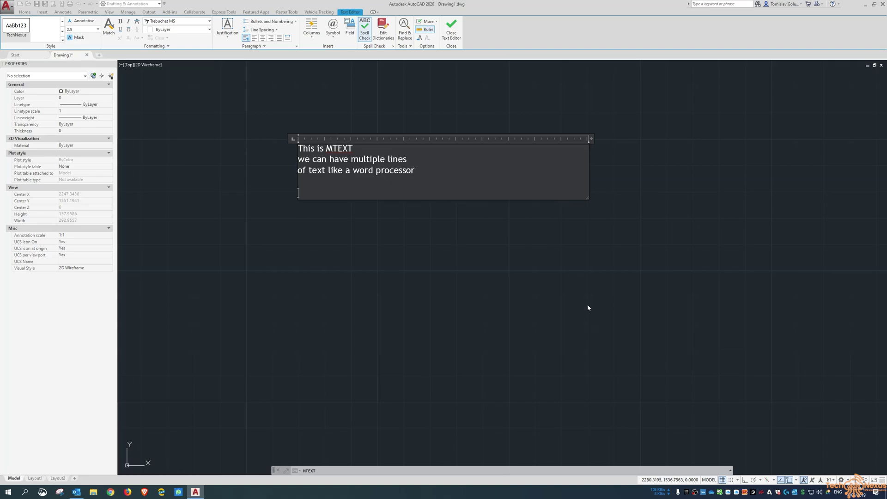
pyautogui.click(588, 306)
# - Reopen the multiline text for editing and make its first line "This is MTEXT" bold and underlined
pyautogui.click(339, 159)
pyautogui.scroll(2, 339, 159)
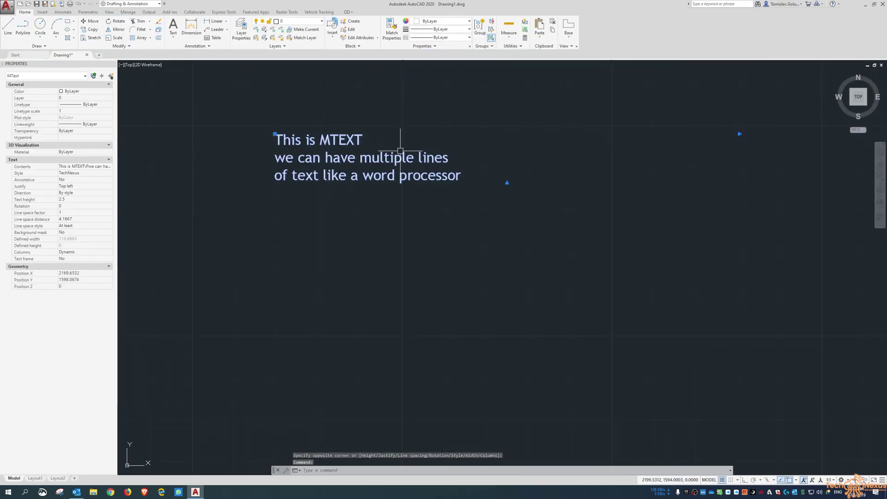
pyautogui.doubleClick(388, 157)
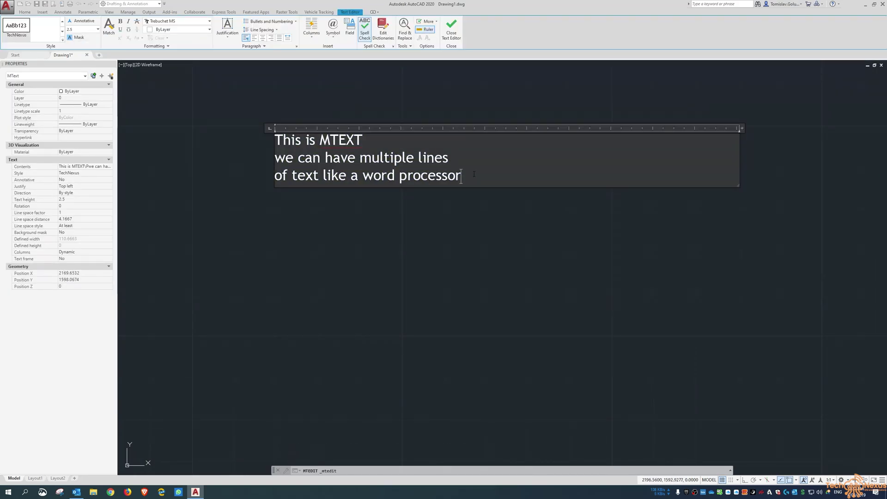
pyautogui.moveTo(461, 177); pyautogui.dragTo(267, 137)
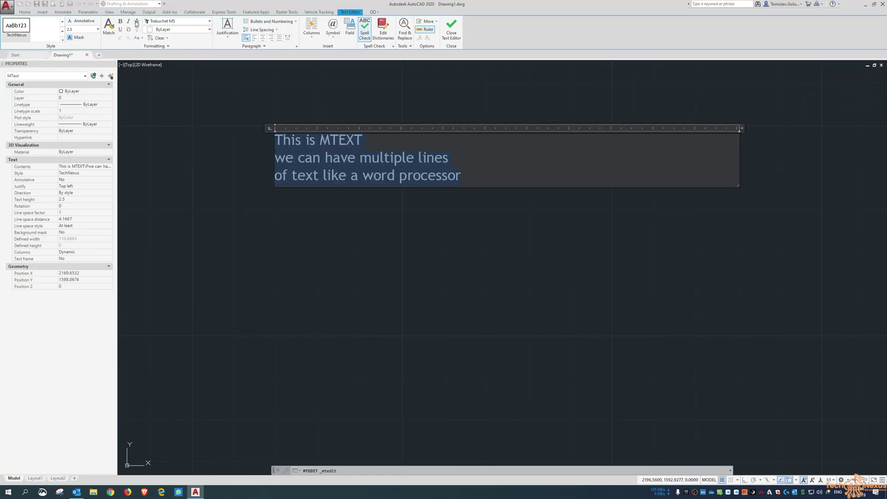
pyautogui.moveTo(364, 140); pyautogui.dragTo(235, 119)
pyautogui.click(120, 22)
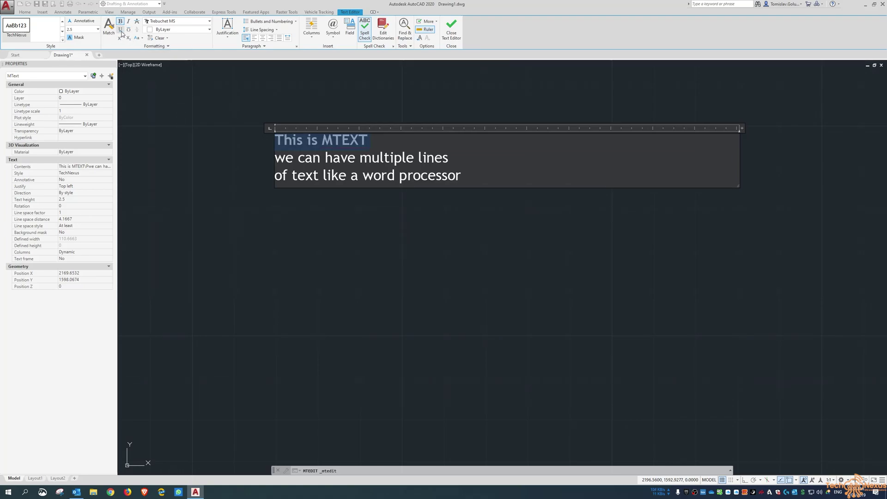
# - Capitalize the first letter of the second line so that it begins with "We"
pyautogui.click(372, 160)
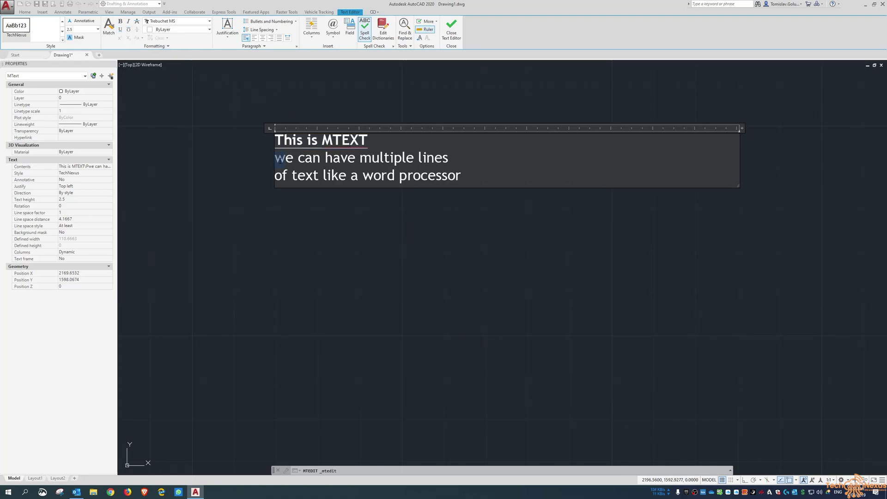
pyautogui.write('W')
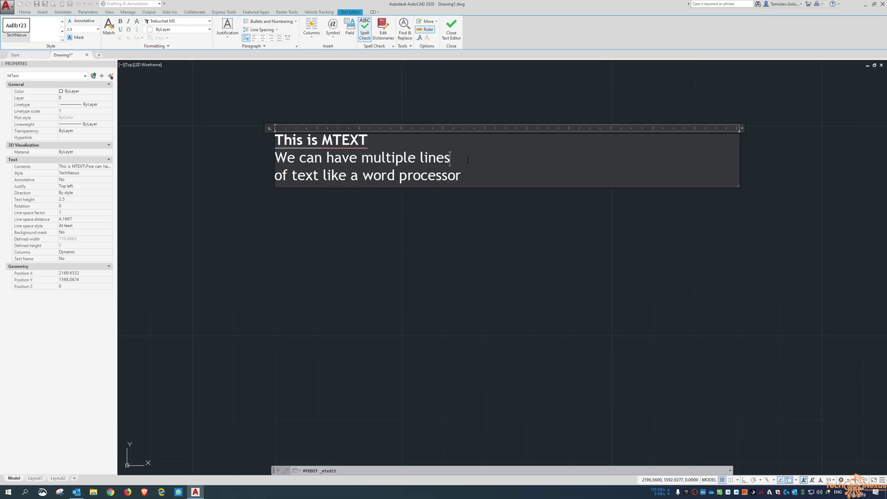
pyautogui.click(313, 40)
pyautogui.click(313, 40)
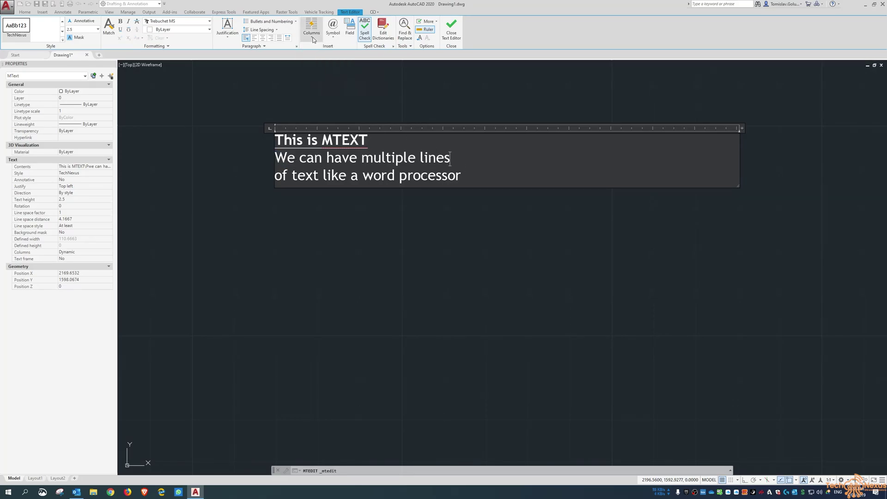
# - Start a lowercase lettered list on a new line below "of text like a word processor"
pyautogui.click(473, 177)
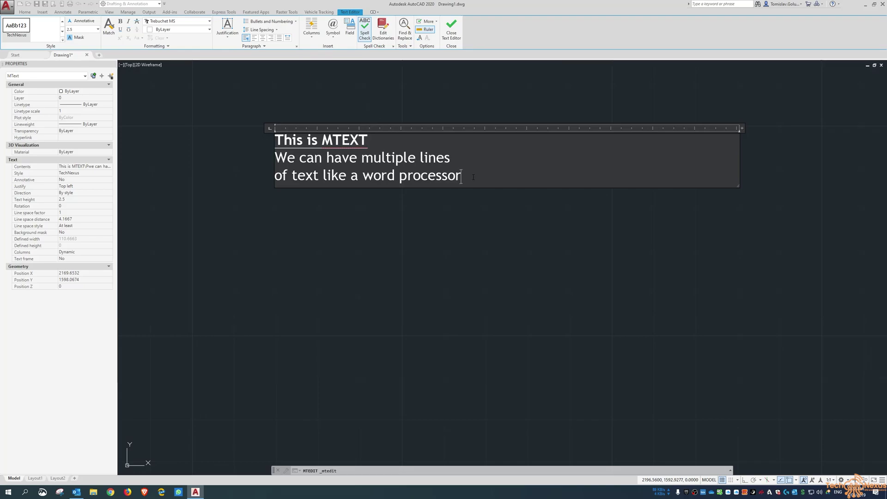
pyautogui.press('Return')
pyautogui.click(270, 21)
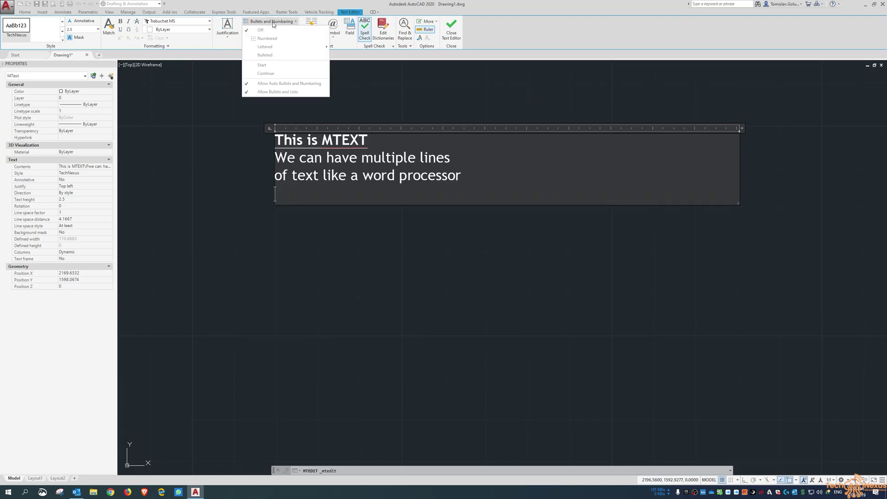
pyautogui.moveTo(285, 44)
pyautogui.click(357, 52)
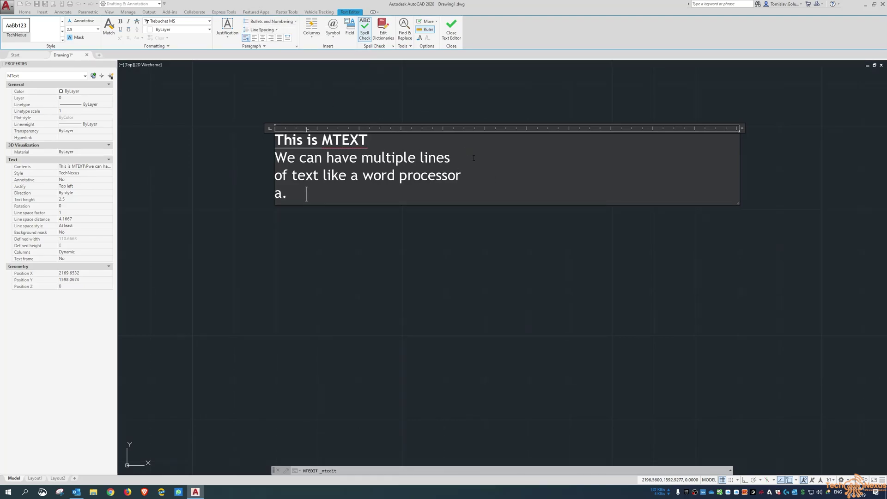
# - Enter the list items "this is bullet one" and "this is bullet two" and close the text editor
pyautogui.write('this is buleet')
pyautogui.press('BackSpace')
pyautogui.press('BackSpace')
pyautogui.press('BackSpace')
pyautogui.write('let one')
pyautogui.press('Return')
pyautogui.write('this')
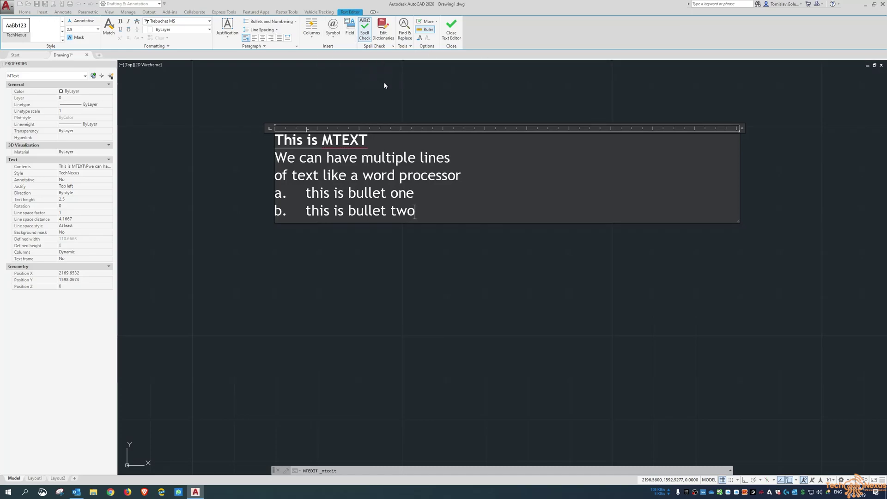
pyautogui.click(452, 28)
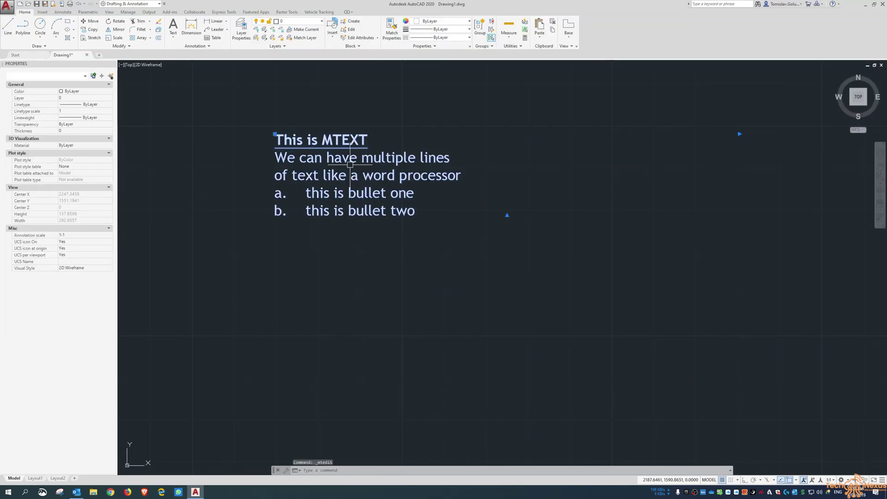
# - Move the multiline text about 69 units right and 68 units down in the drawing
pyautogui.scroll(-5, 416, 201)
pyautogui.write('m')
pyautogui.press('Return')
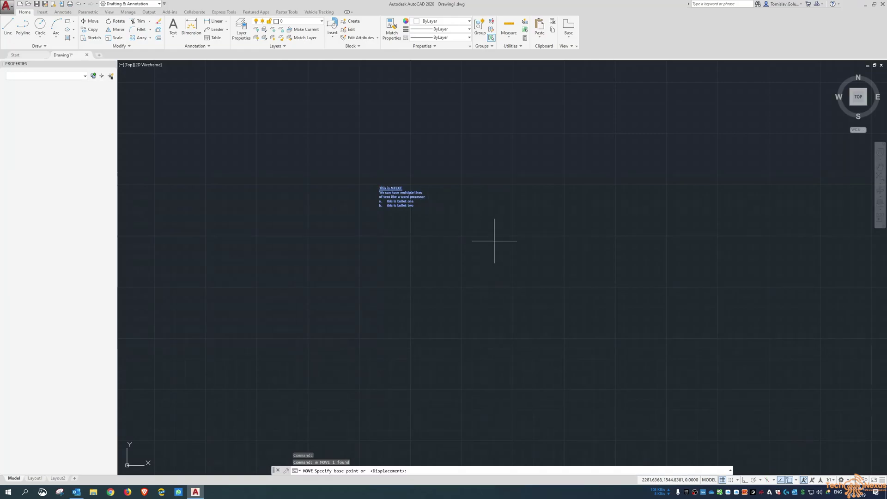
pyautogui.click(486, 224)
pyautogui.click(607, 315)
pyautogui.scroll(5, 460, 272)
# - Narrow the multiline text frame to a width of about 88 units and deselect the text
pyautogui.click(475, 271)
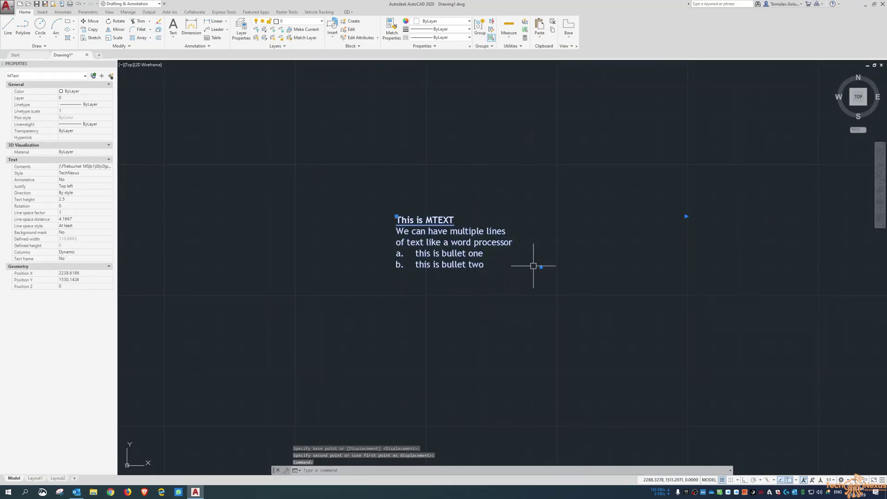
pyautogui.click(599, 208)
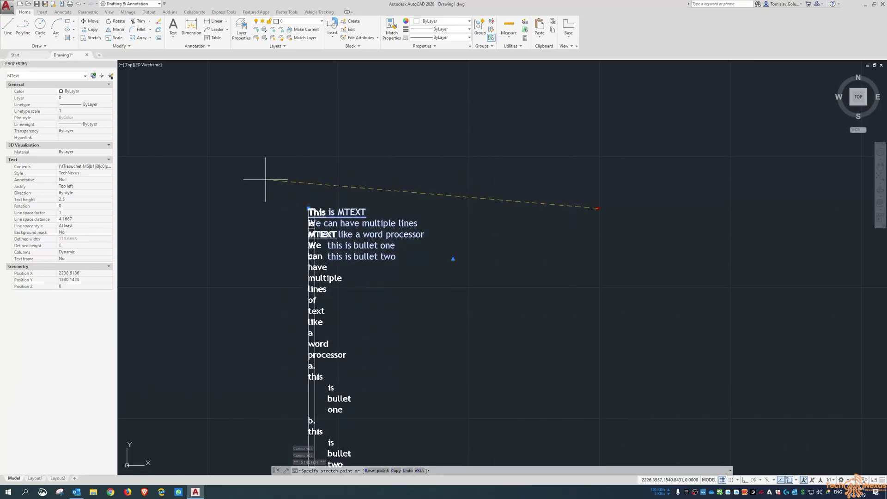
pyautogui.click(539, 190)
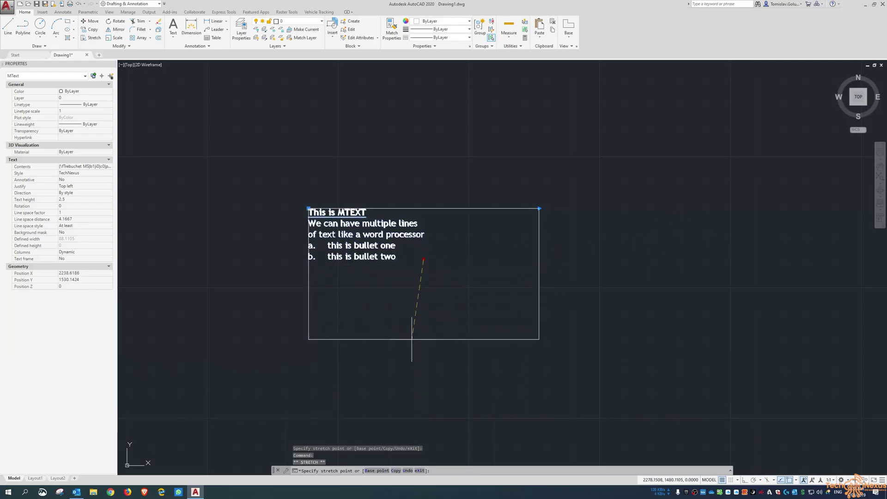
pyautogui.press('Escape')
pyautogui.press('Escape')
pyautogui.press('Escape')
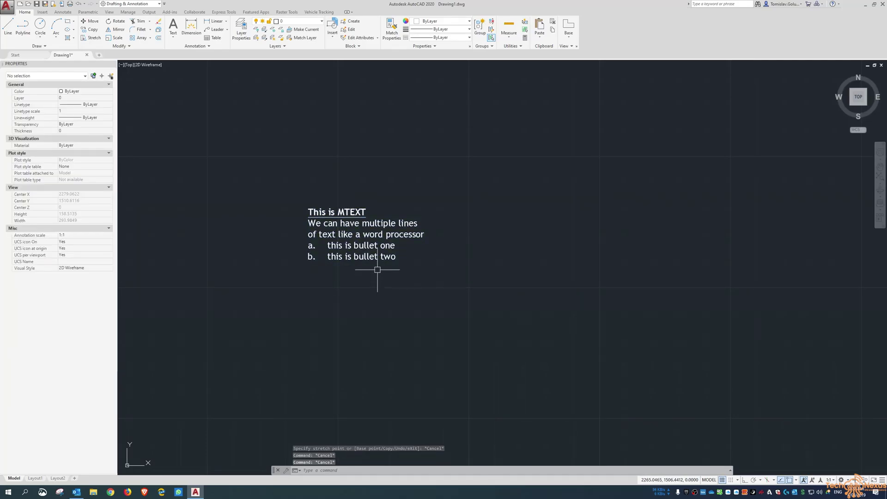
pyautogui.scroll(2, 377, 267)
pyautogui.click(367, 216)
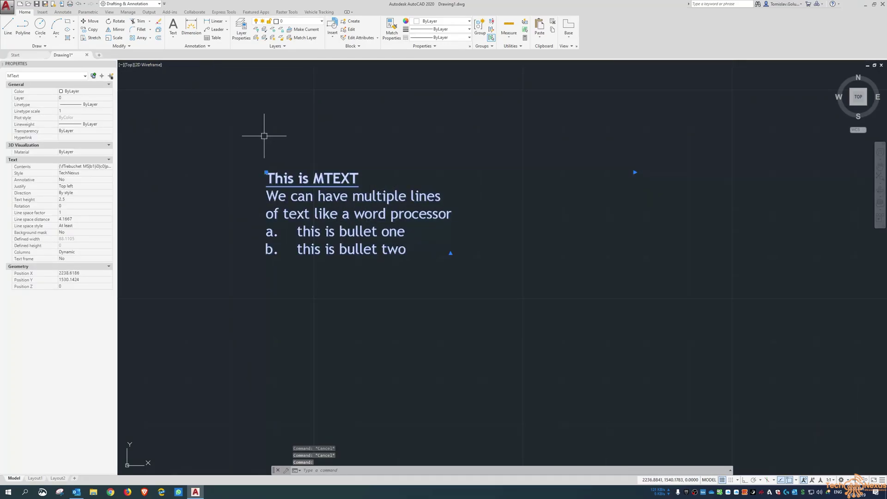
pyautogui.press('Escape')
pyautogui.scroll(-2, 306, 194)
pyautogui.click(173, 37)
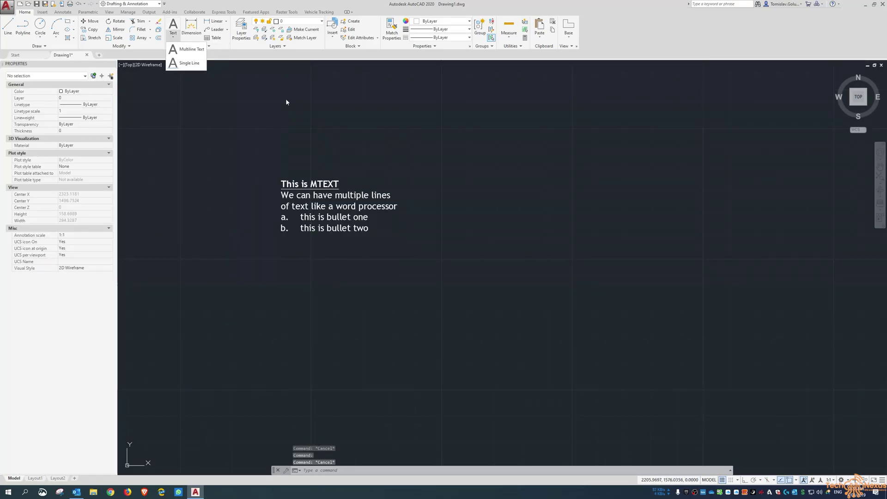
pyautogui.press('Escape')
# - Use DTEXT to place the single-line text "adsads" to the lower right of the multiline text, with height 2.5 and rotation 0
pyautogui.write('dt')
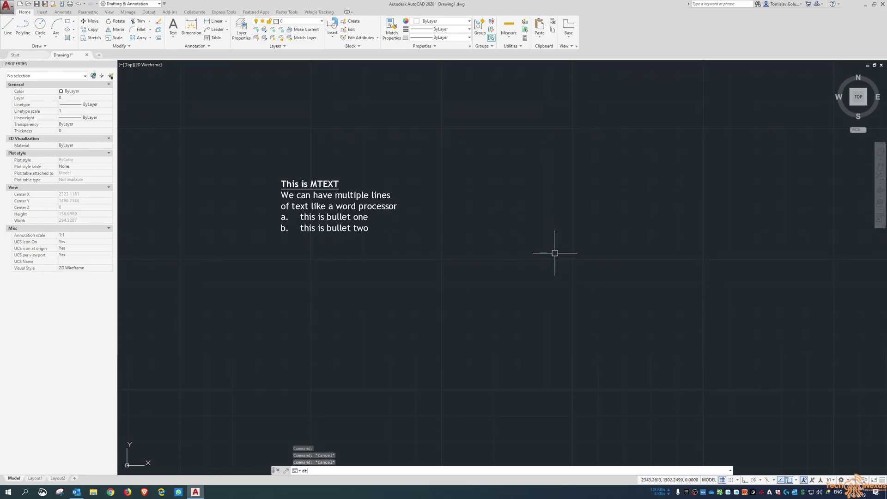
pyautogui.write('ext')
pyautogui.press('Return')
pyautogui.click(512, 251)
pyautogui.press('Return')
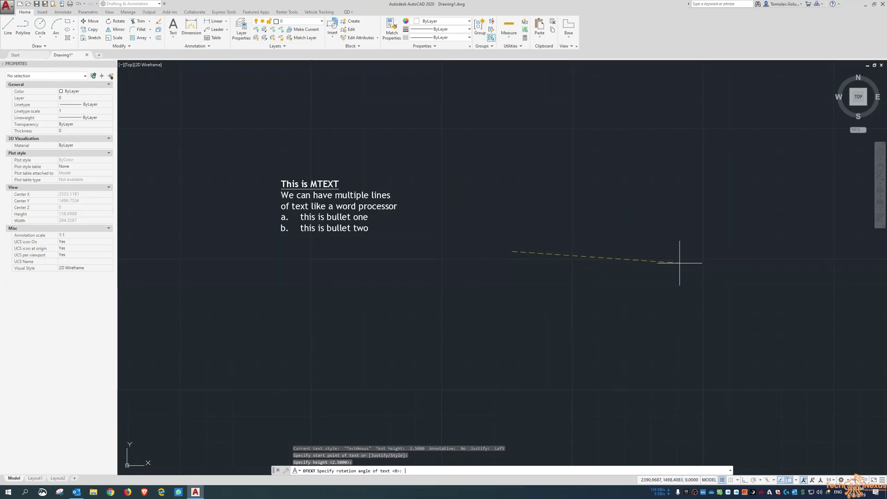
pyautogui.press('Return')
pyautogui.write('adsads')
pyautogui.press('Return')
pyautogui.press('Return')
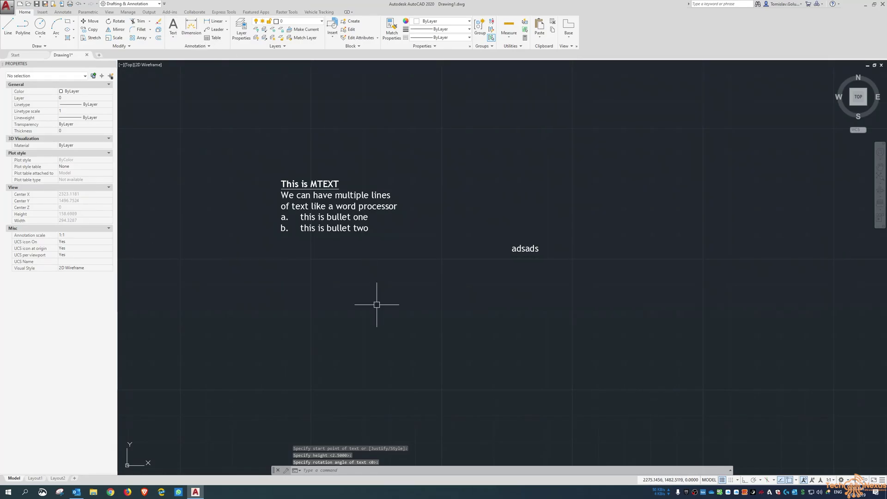
# - Use MTEXT to place multiline text about 93 units wide below the existing text, with the lines "adasd" and "ads"
pyautogui.write('mtet')
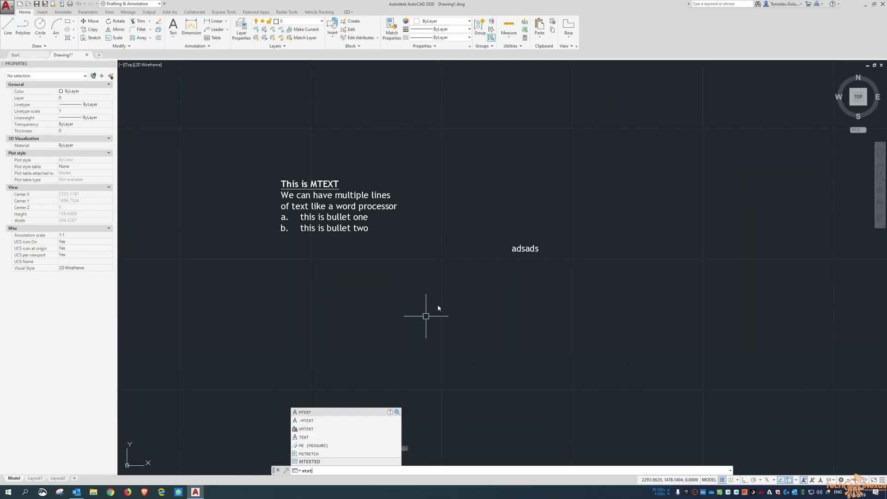
pyautogui.write('xt')
pyautogui.press('Return')
pyautogui.click(425, 300)
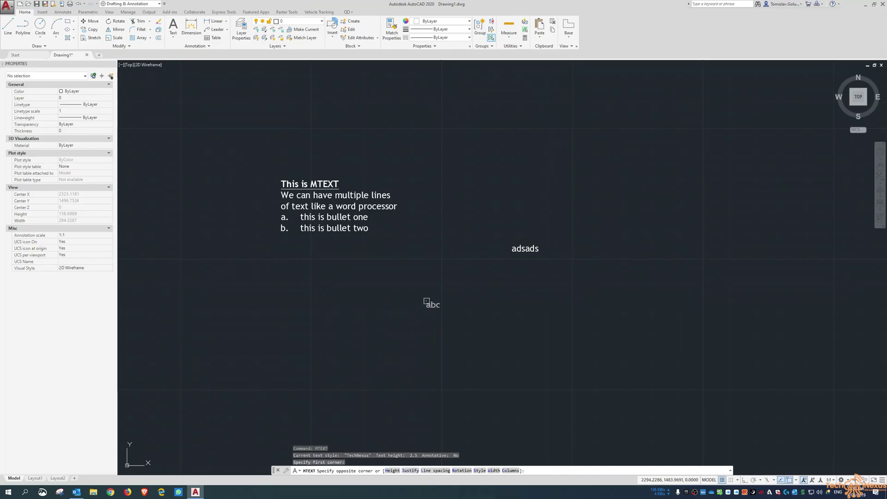
pyautogui.click(668, 355)
pyautogui.write('adasd')
pyautogui.press('Return')
pyautogui.write('ads')
pyautogui.press('Return')
pyautogui.press('Return')
pyautogui.press('Return')
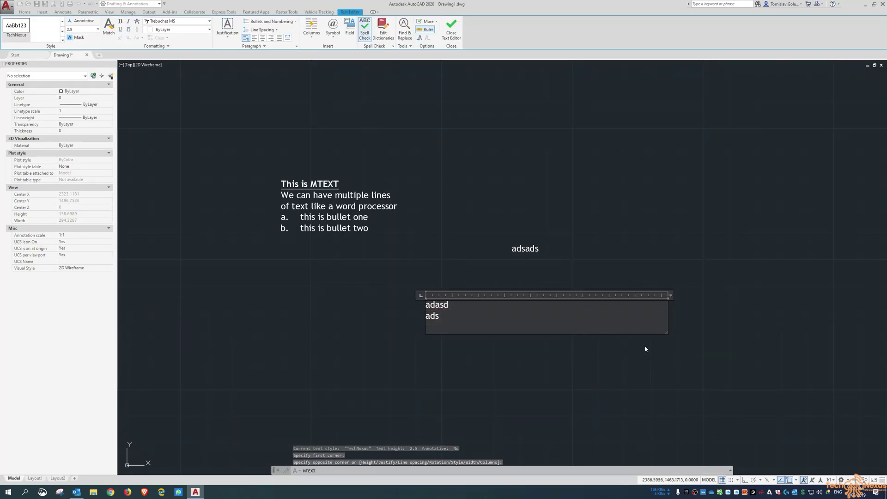
pyautogui.click(780, 317)
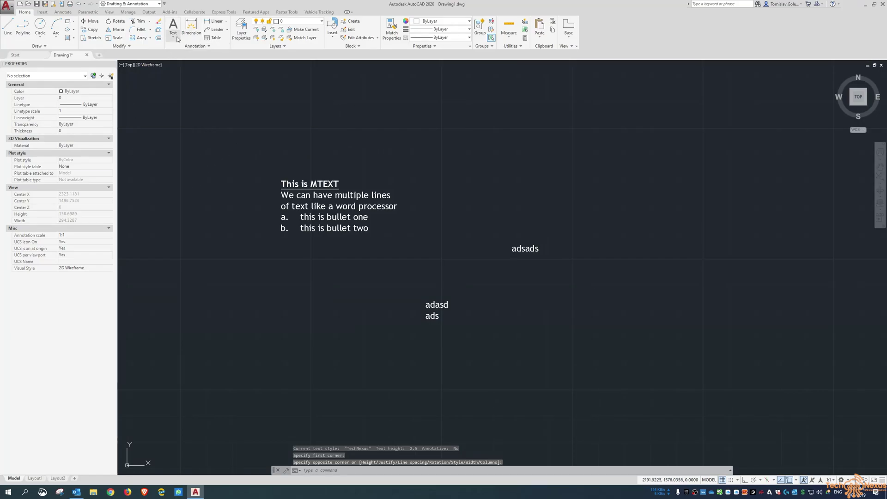
pyautogui.click(176, 37)
pyautogui.click(286, 87)
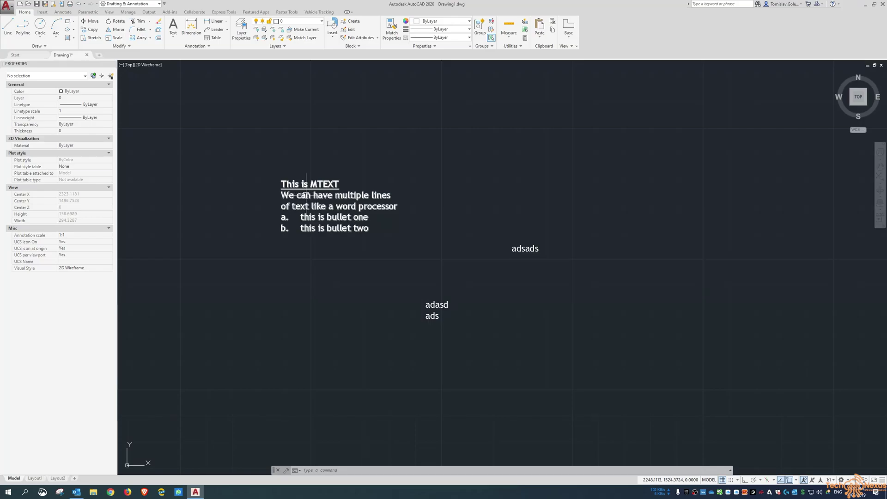
pyautogui.scroll(-2, 306, 194)
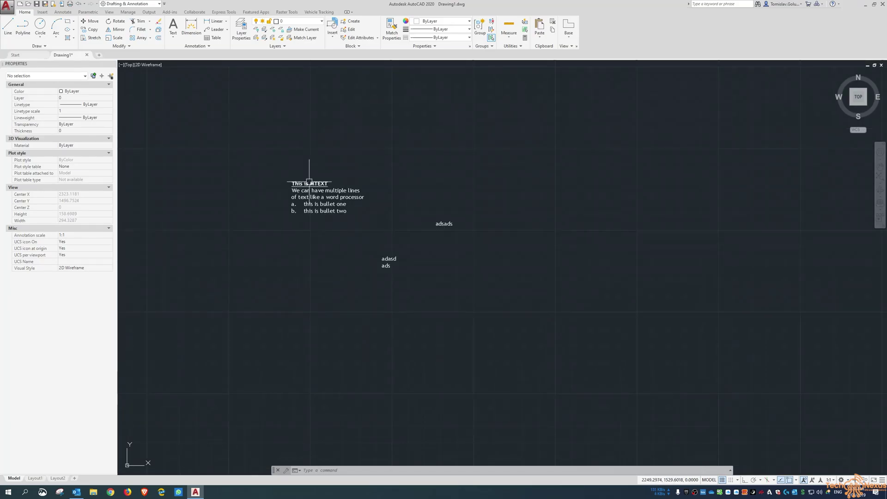
pyautogui.click(507, 153)
pyautogui.click(279, 329)
pyautogui.press('Escape')
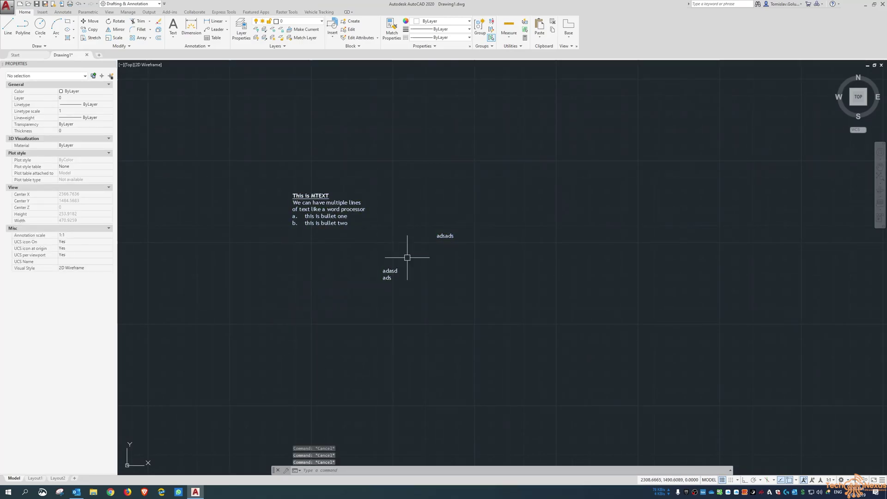
# - Erase all three text objects from the drawing
pyautogui.click(511, 125)
pyautogui.click(280, 307)
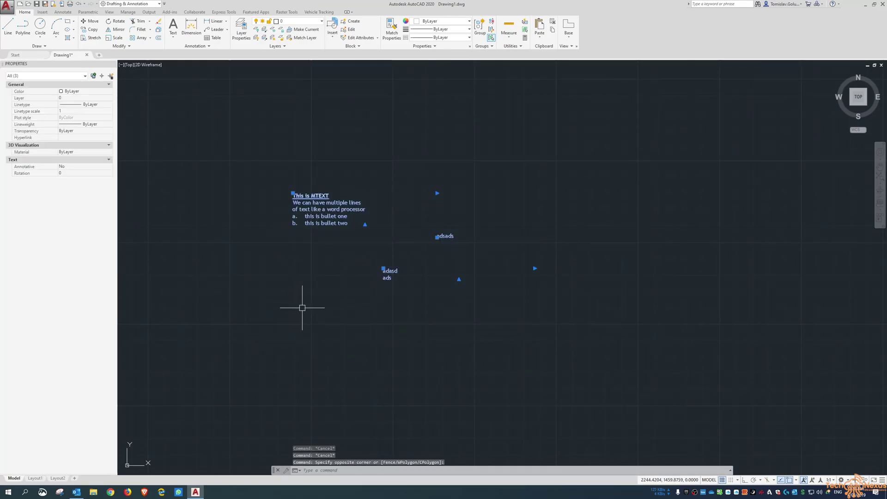
pyautogui.write('e')
pyautogui.press('Return')
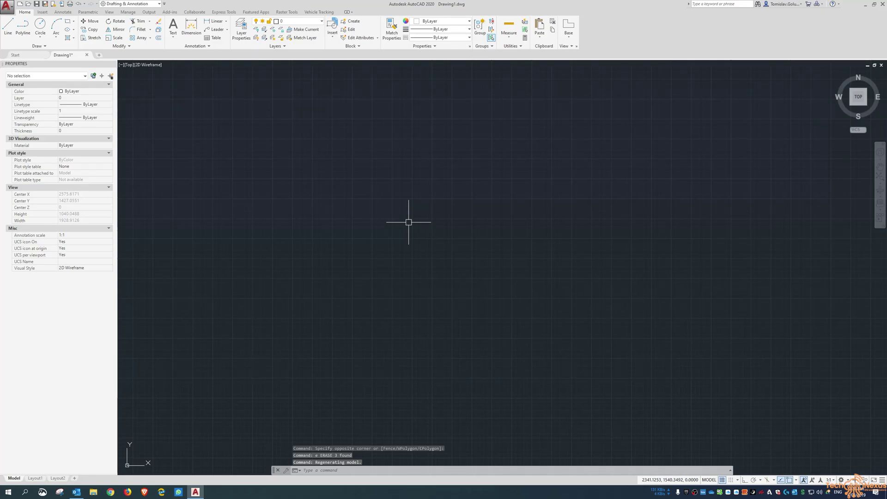
# - Draw a diagonal line from the origin 0,0 to a free point in the drawing and zoom to extents
pyautogui.write('l')
pyautogui.press('Return')
pyautogui.press('Return')
pyautogui.scroll(-2, 415, 228)
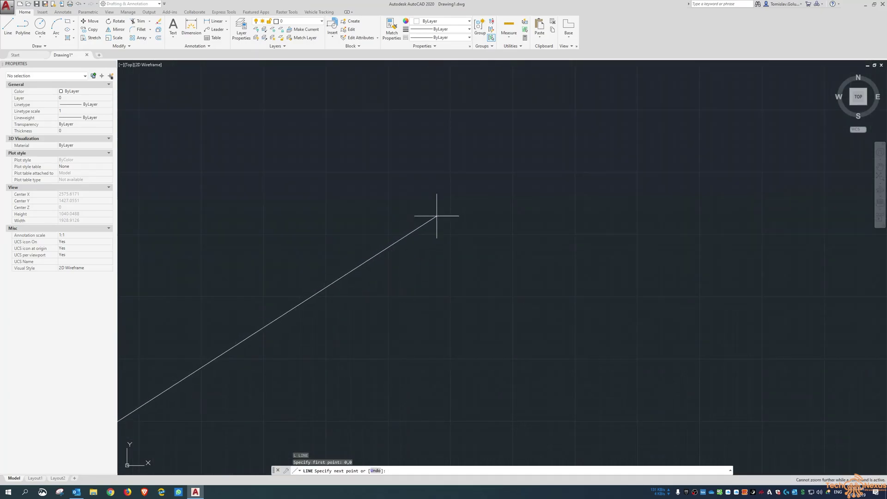
pyautogui.click(447, 241)
pyautogui.press('Return')
pyautogui.write('z')
pyautogui.press('Return')
pyautogui.write('e')
pyautogui.press('Return')
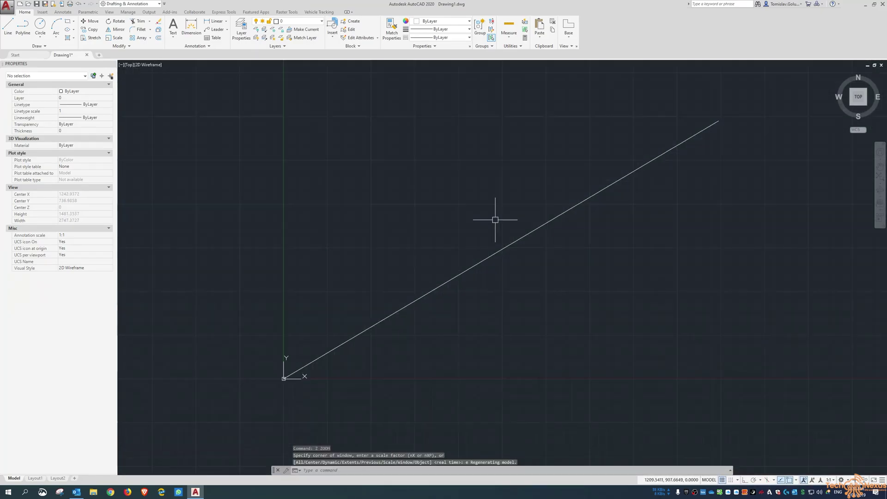
# - Draw a rectangle 500 units wide and 250 units high with its first corner at the origin
pyautogui.write('rec')
pyautogui.press('Return')
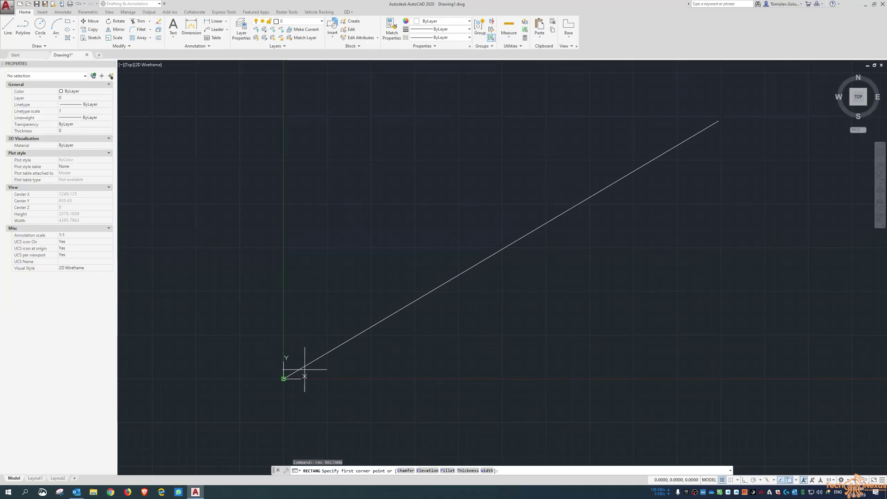
pyautogui.click(283, 379)
pyautogui.write('@50')
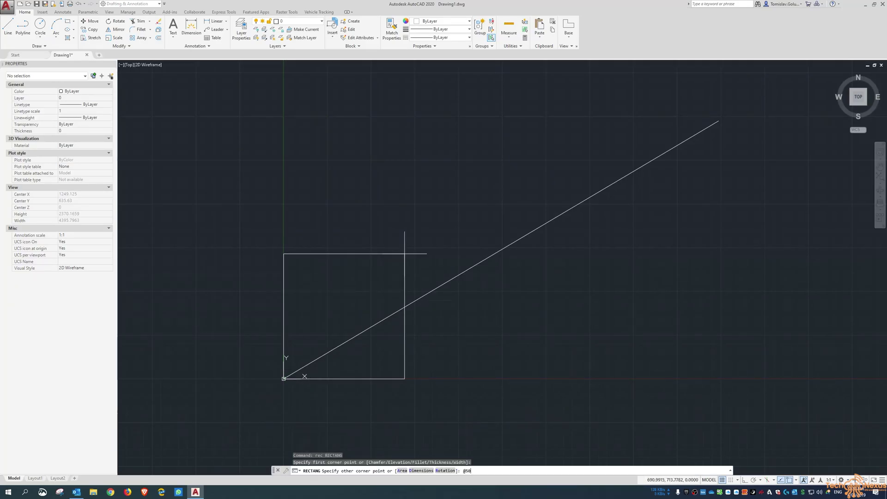
pyautogui.press('Return')
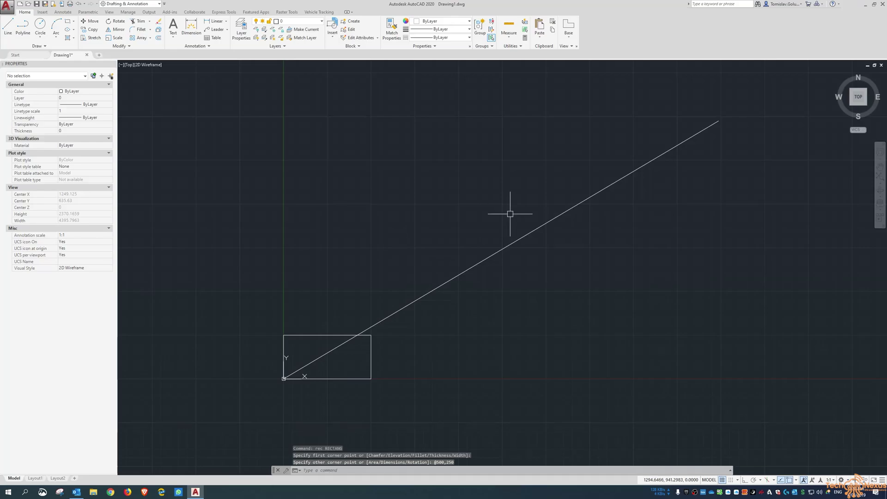
# - Erase the diagonal line and zoom to the extents of the remaining rectangle
pyautogui.press('Escape')
pyautogui.click(493, 268)
pyautogui.click(449, 227)
pyautogui.press('Escape')
pyautogui.click(481, 290)
pyautogui.click(440, 242)
pyautogui.press('Delete')
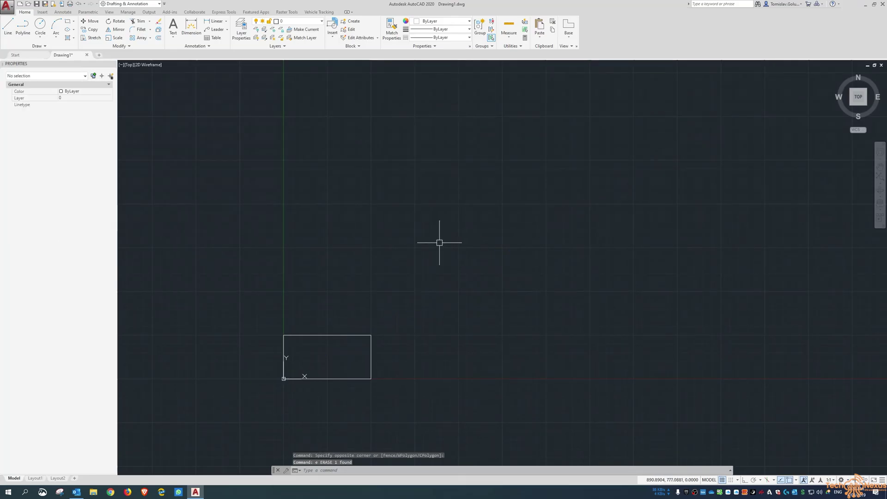
pyautogui.write('z')
pyautogui.press('space')
pyautogui.write('e')
pyautogui.press('space')
pyautogui.press('space')
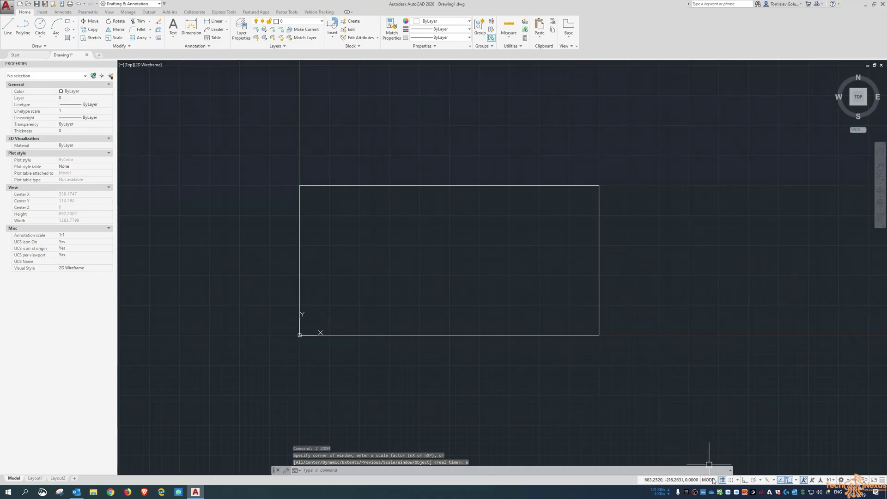
# - Switch to Layout1 and set its viewport scale to 1:10
pyautogui.hotkey('ctrl', 'pagedown')
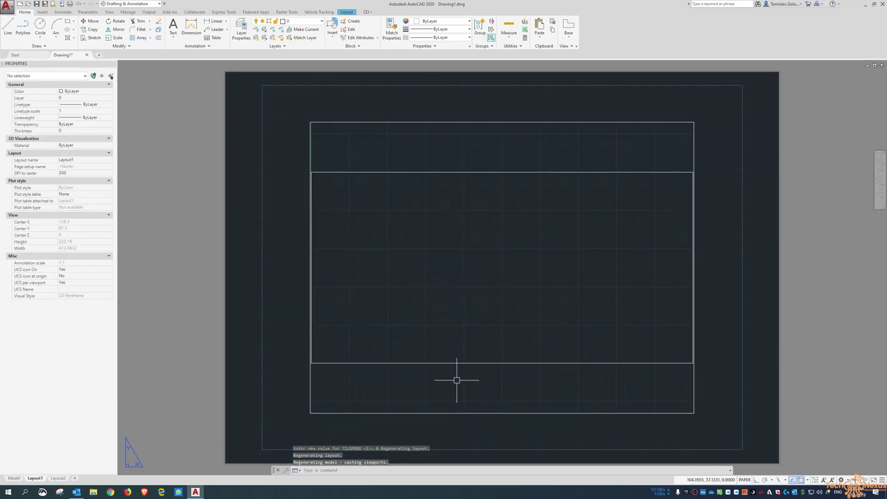
pyautogui.click(459, 412)
pyautogui.click(510, 268)
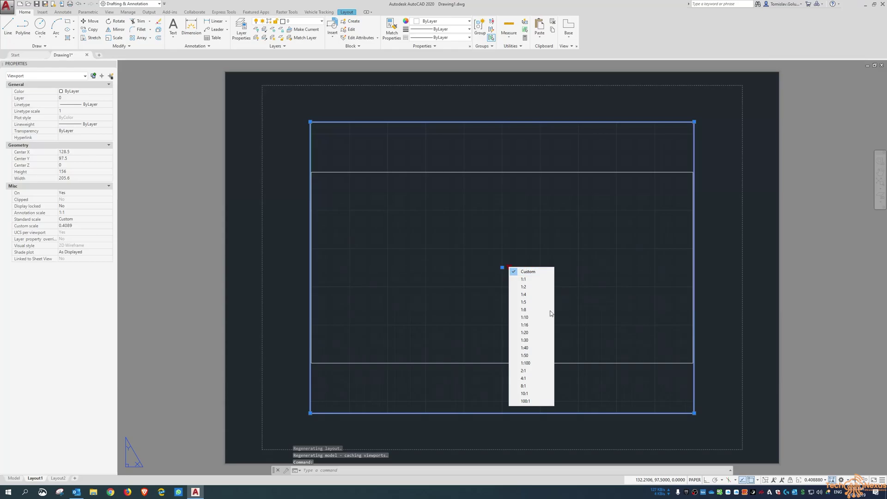
pyautogui.click(525, 318)
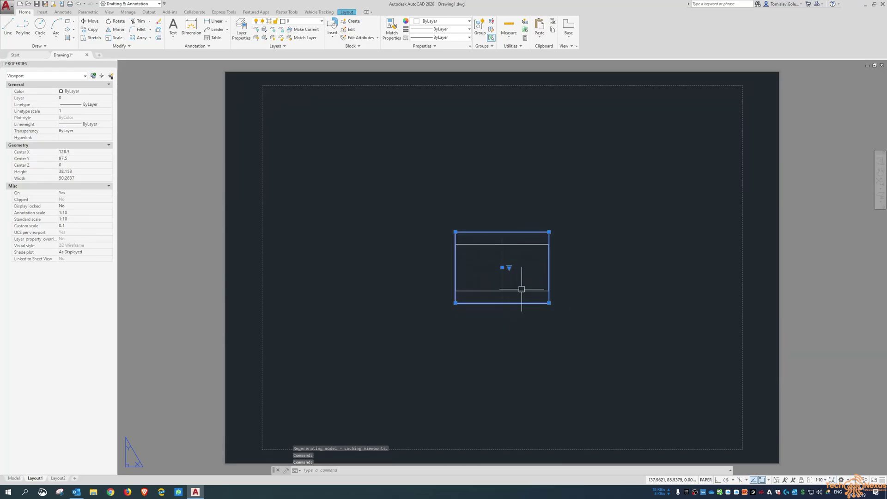
pyautogui.scroll(4, 520, 290)
pyautogui.press('Escape')
pyautogui.press('Escape')
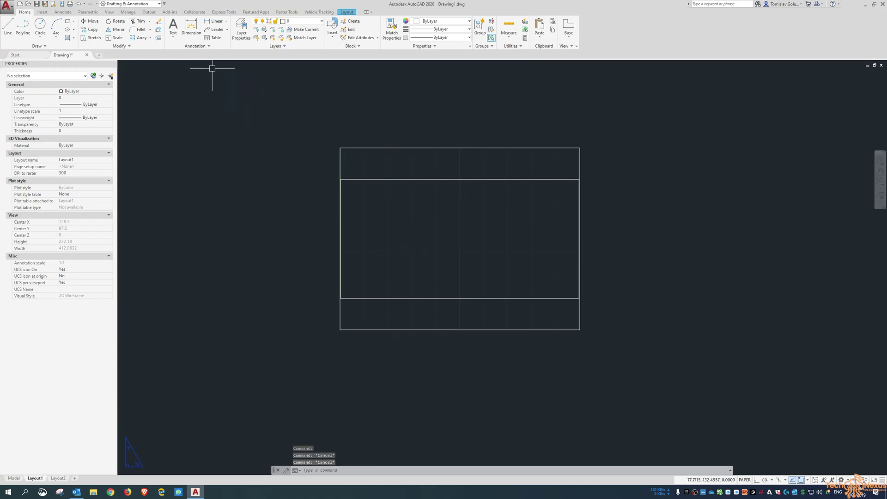
# - Place the single-line text "this is single line text" above the viewport in Layout1, with height 2.5 and rotation 0
pyautogui.click(167, 38)
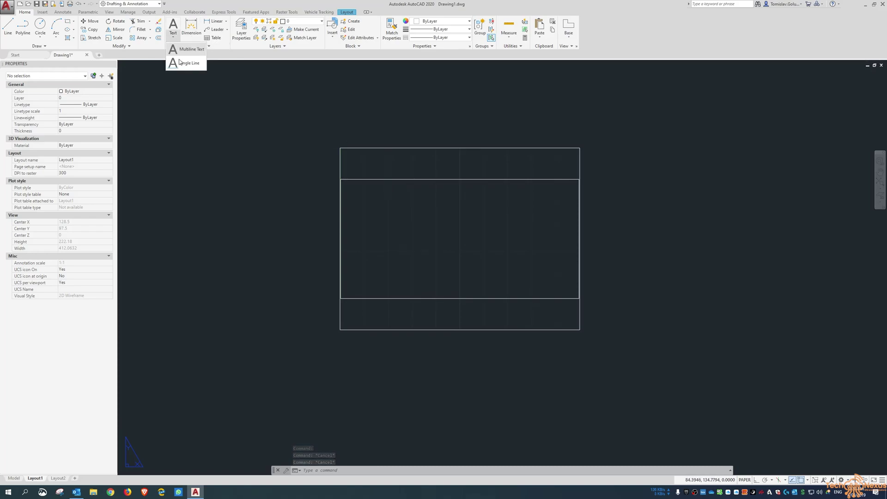
pyautogui.click(184, 64)
pyautogui.click(396, 119)
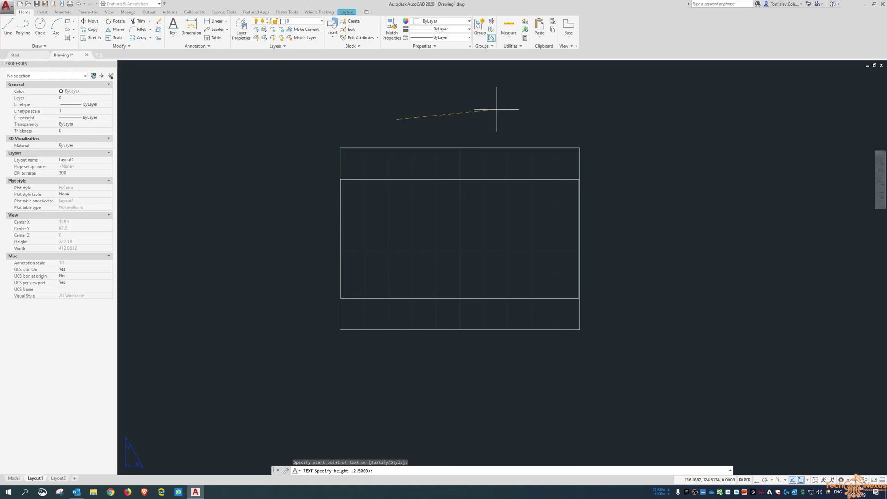
pyautogui.press('Return')
pyautogui.press('Return')
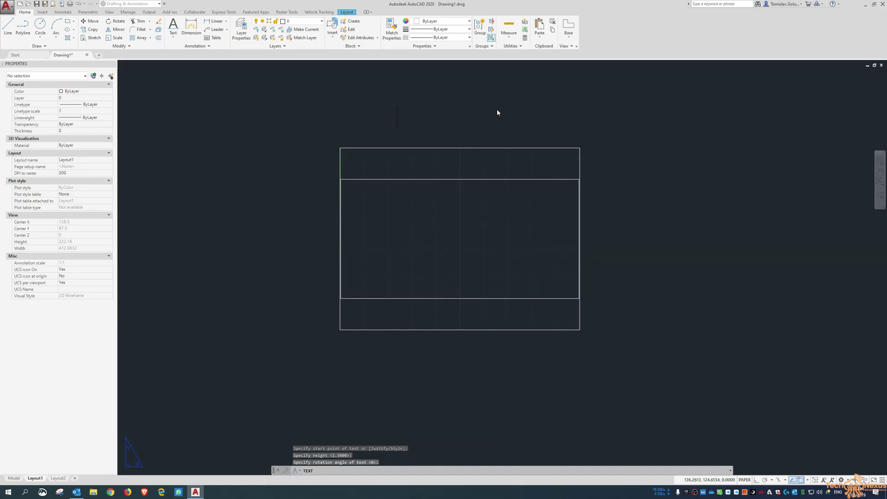
pyautogui.write('this is single line t')
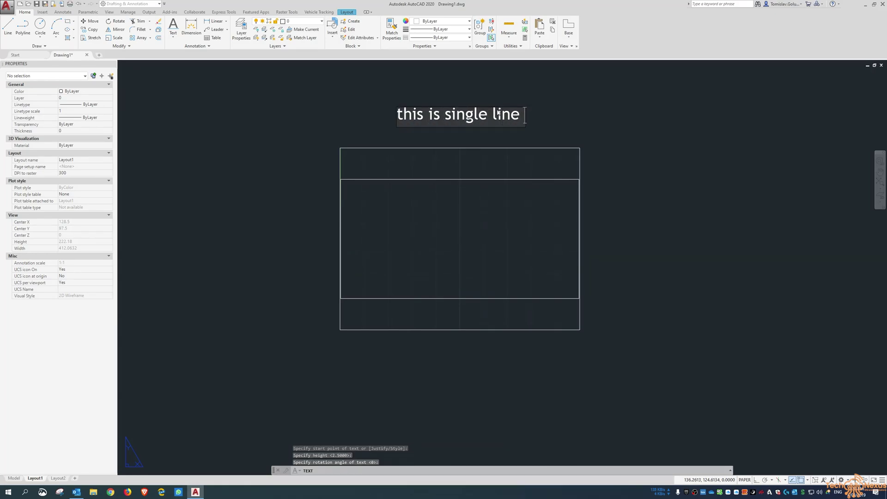
pyautogui.press('Return')
pyautogui.press('Return')
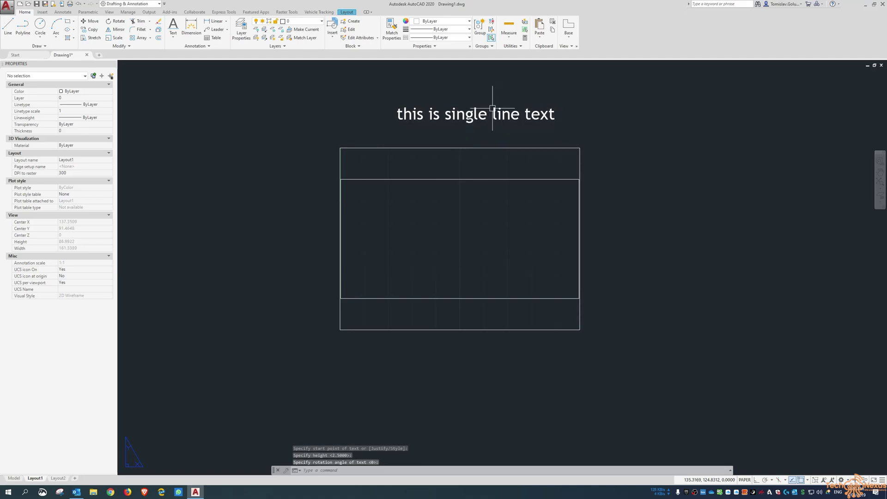
pyautogui.press('Escape')
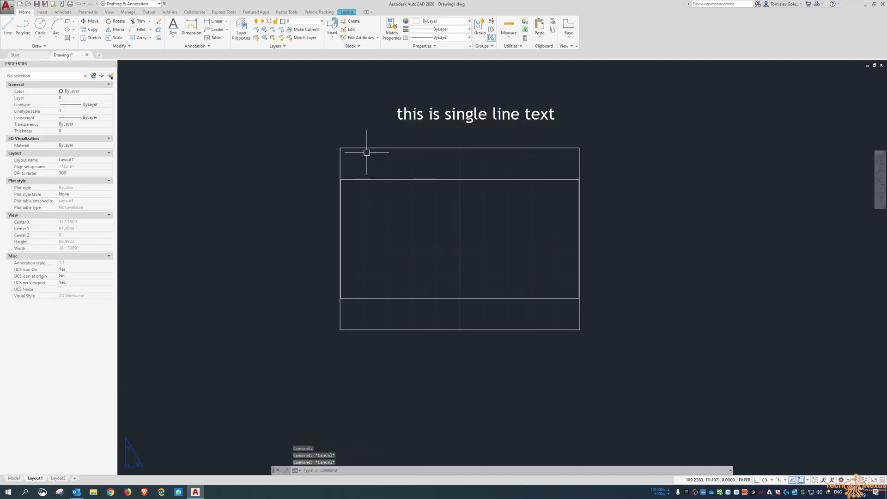
# - Set the Layout1 viewport scale to 1:5
pyautogui.click(367, 148)
pyautogui.click(467, 239)
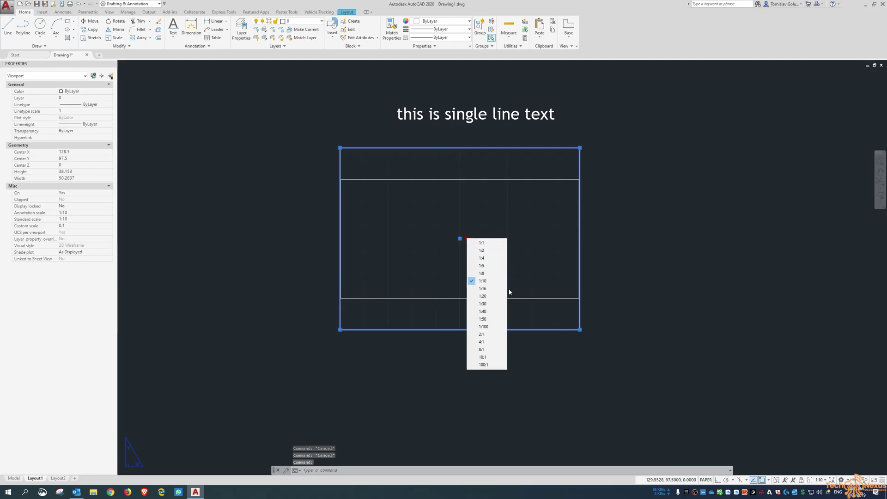
pyautogui.click(487, 266)
pyautogui.scroll(-4, 438, 309)
pyautogui.press('Escape')
# - Move the single-line text up so it sits just above the viewport's upper edge
pyautogui.click(452, 231)
pyautogui.write('m')
pyautogui.press('Return')
pyautogui.click(591, 295)
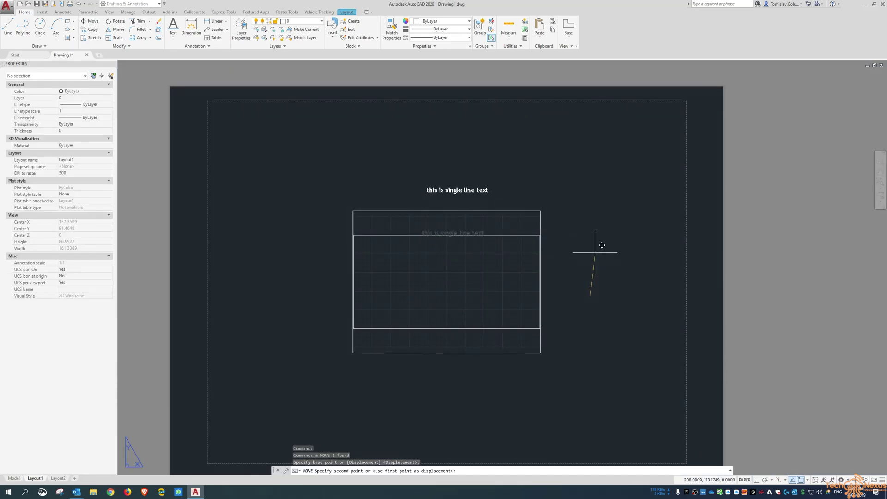
pyautogui.click(595, 259)
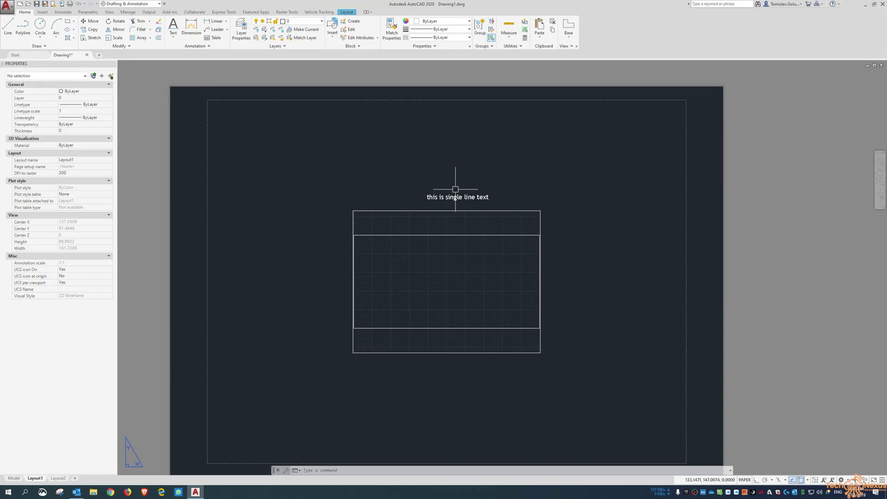
# - Dimension the rectangle's upper edge in the layout, placing the dimension line above the single-line text
pyautogui.scroll(3, 426, 185)
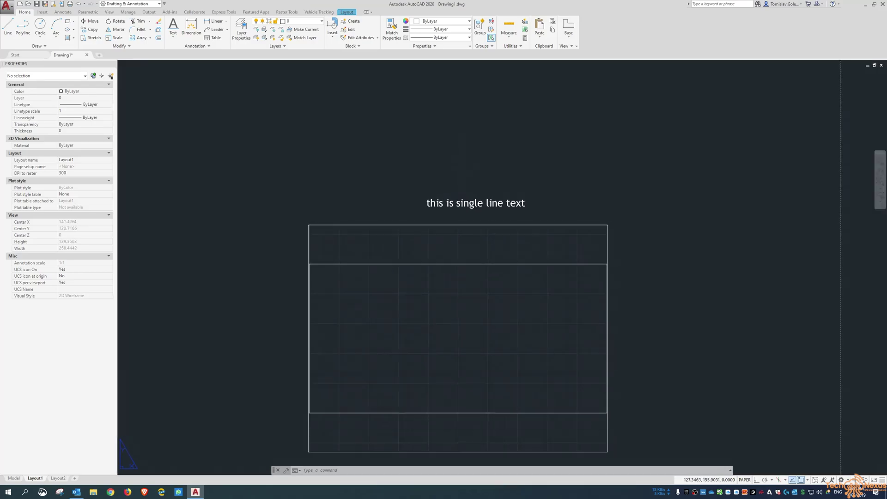
pyautogui.click(197, 23)
pyautogui.click(301, 267)
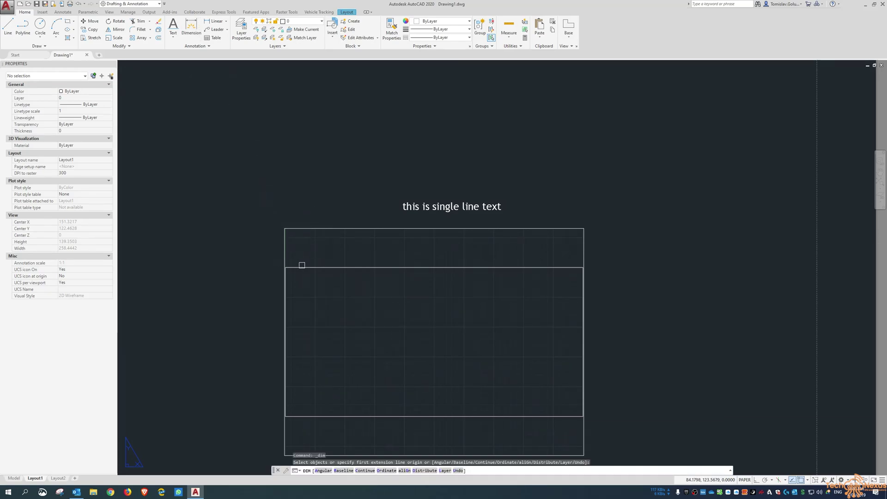
pyautogui.click(303, 186)
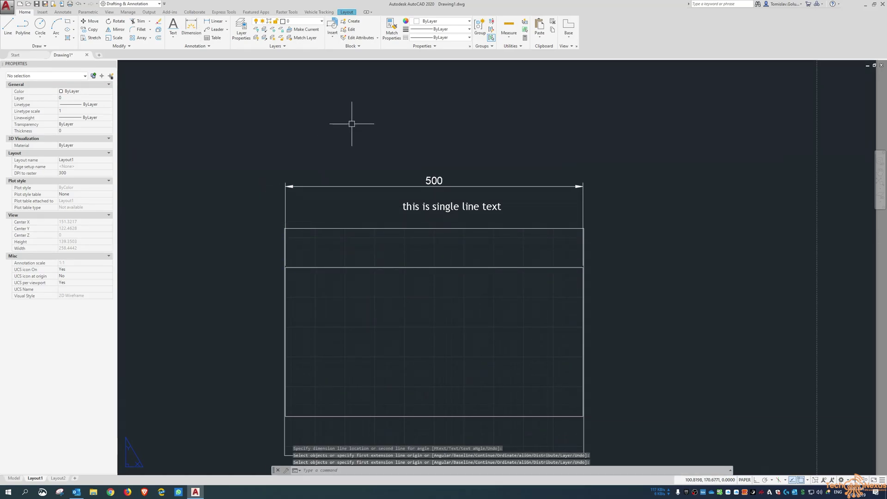
pyautogui.press('Escape')
pyautogui.press('Escape')
pyautogui.press('Escape')
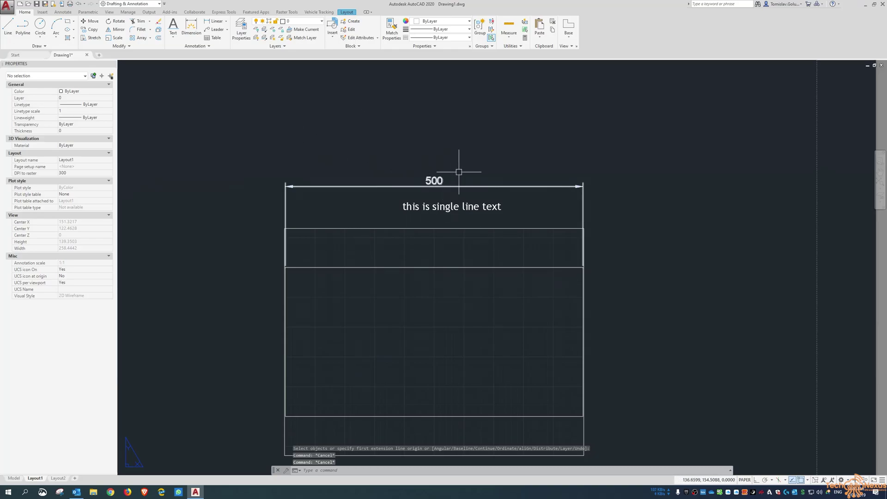
# - Erase the single-line text, the width dimension and the viewport from Layout1
pyautogui.moveTo(501, 144)
pyautogui.mouseDown()
pyautogui.moveTo(387, 226)
pyautogui.moveTo(386, 214)
pyautogui.mouseUp()
pyautogui.write('e')
pyautogui.press('Return')
pyautogui.scroll(3, 412, 190)
pyautogui.scroll(-3, 481, 128)
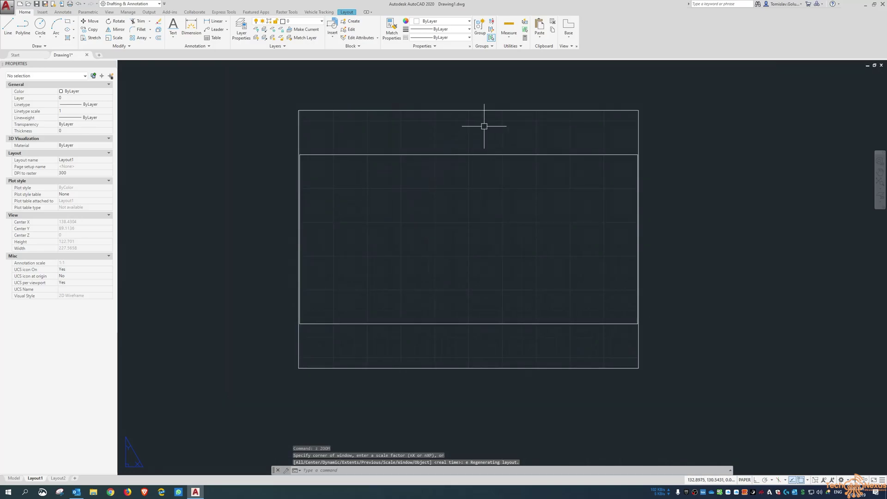
pyautogui.click(461, 126)
pyautogui.write('E')
pyautogui.press('Return')
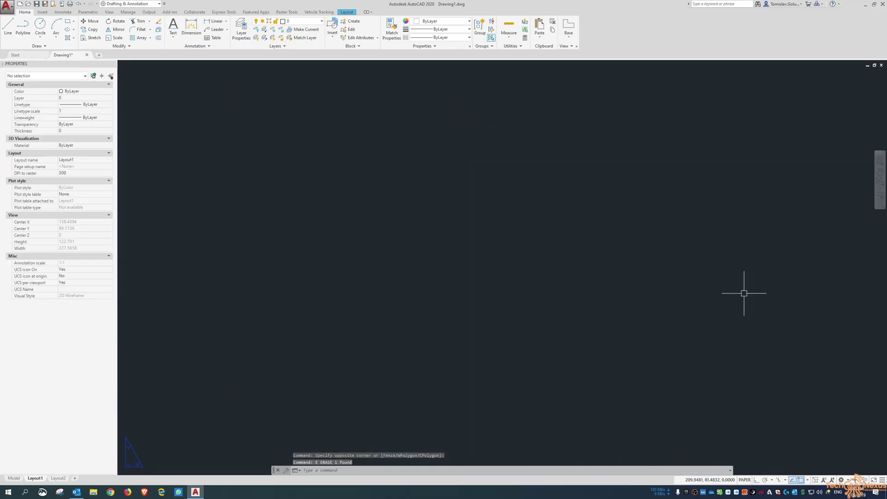
# - Set TILEMODE to 1 to return to model space
pyautogui.write('tilemode')
pyautogui.press('Return')
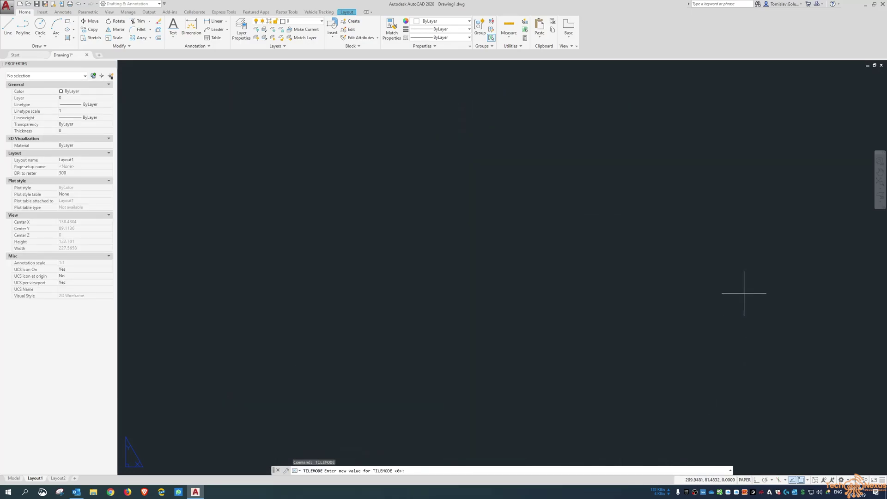
pyautogui.write('1')
pyautogui.press('Return')
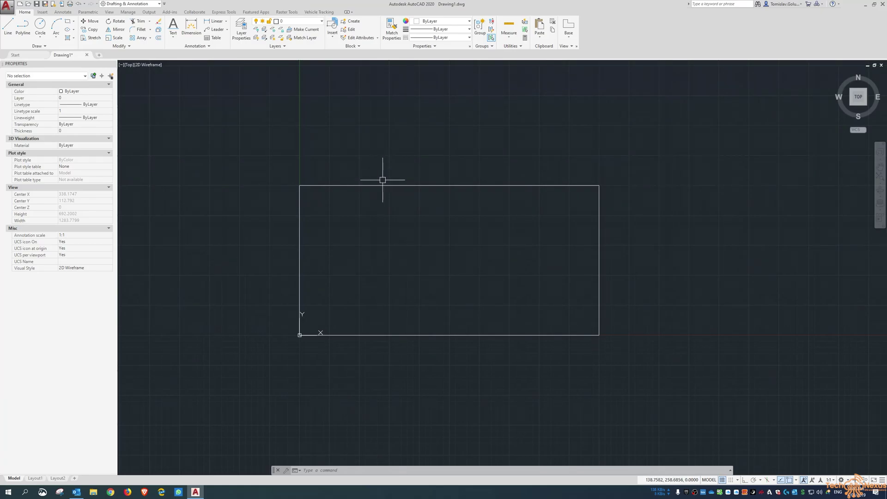
pyautogui.moveTo(455, 129); pyautogui.dragTo(455, 128, button='middle')
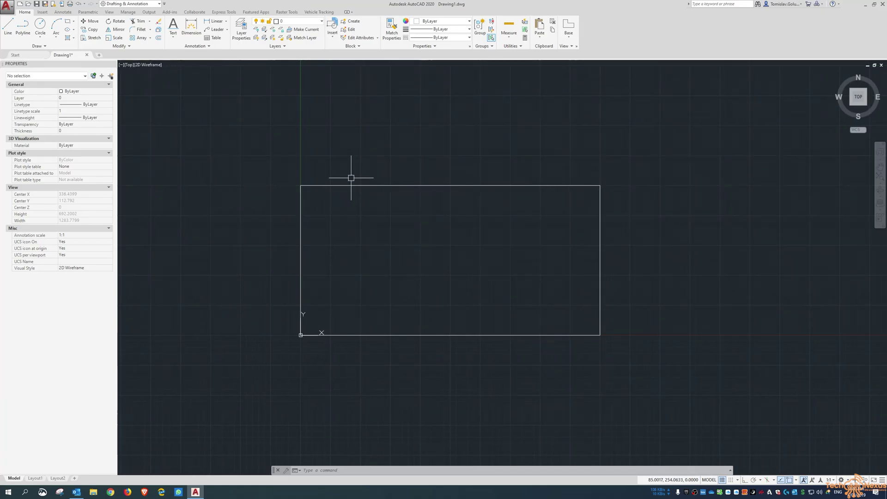